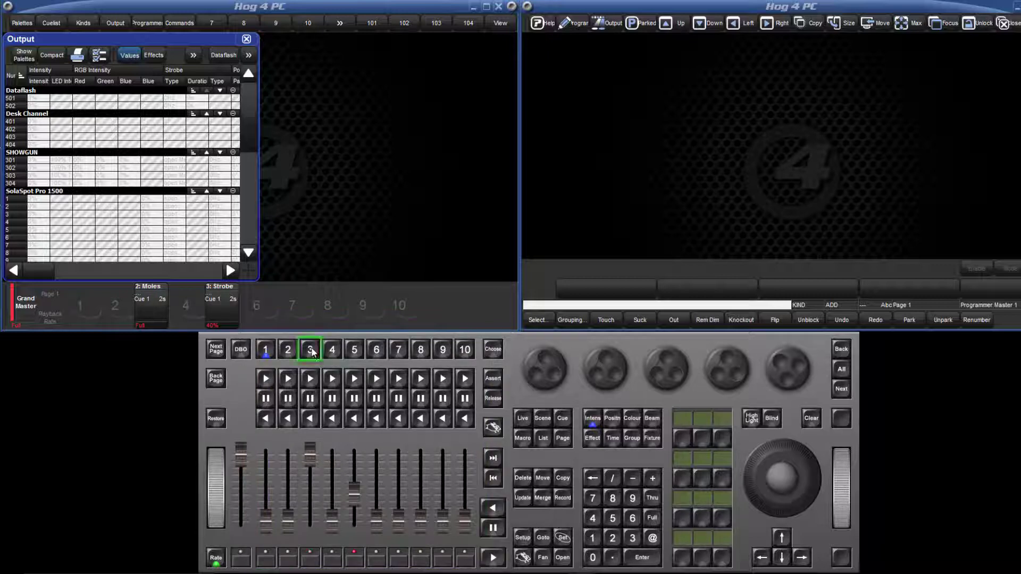
- Choose the Strobe master followed by the Moles master, and play the Moles cuelist with the main playback controls
{"action": "left_click", "coordinate": [354, 350]}
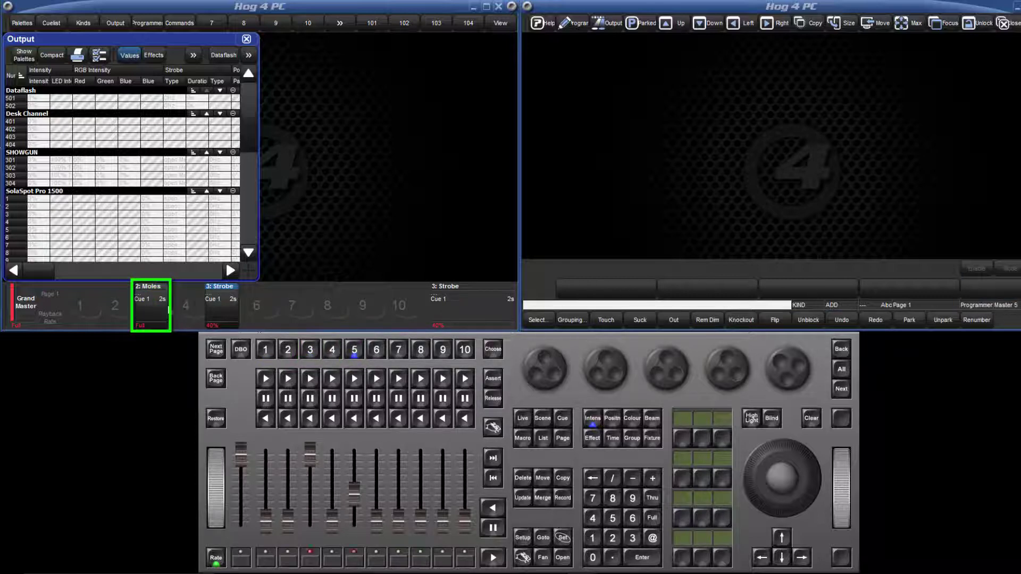
{"action": "left_click", "coordinate": [158, 303]}
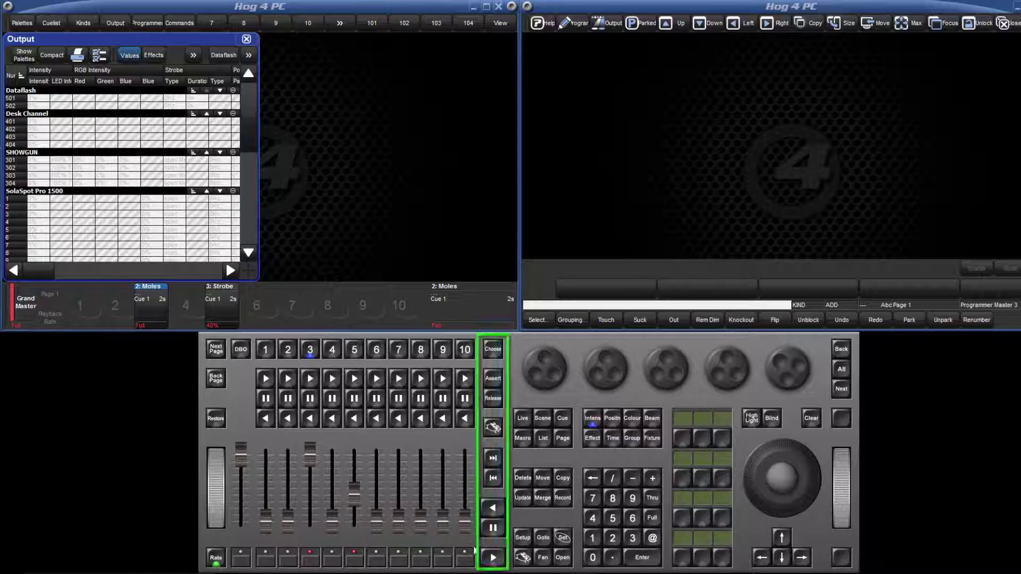
{"action": "left_click", "coordinate": [490, 557]}
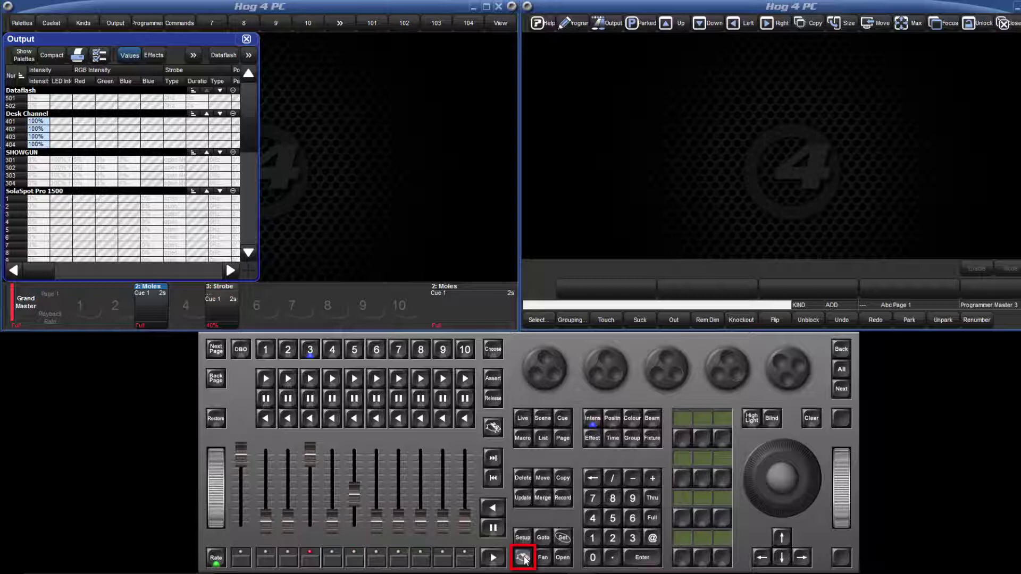
- Toggle playback bars 1 and 2 and the main playback bar on and off, leaving bar 1 displayed with the main bar
{"action": "left_click", "coordinate": [592, 538]}
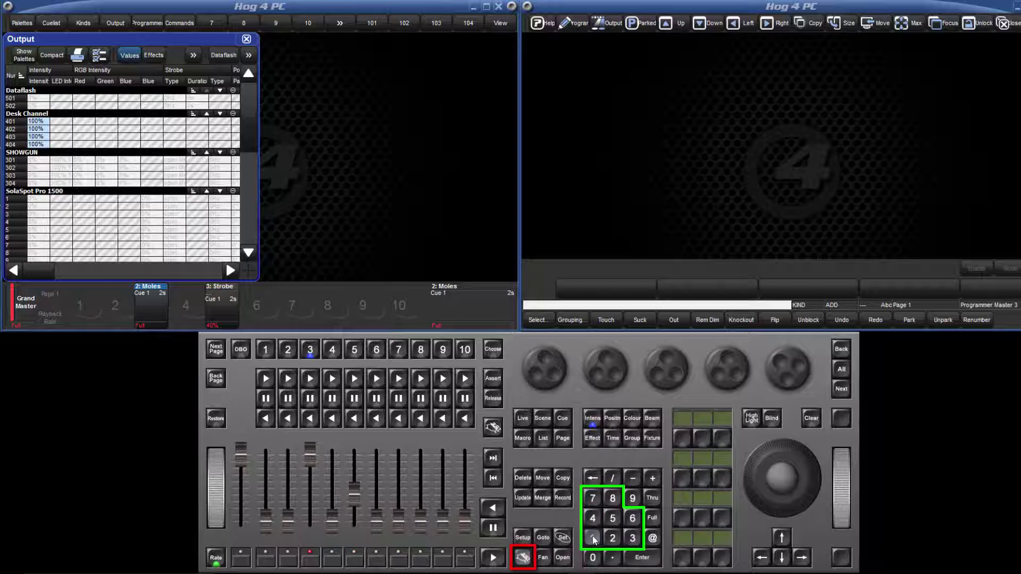
{"action": "left_click", "coordinate": [620, 539]}
{"action": "left_click", "coordinate": [592, 538]}
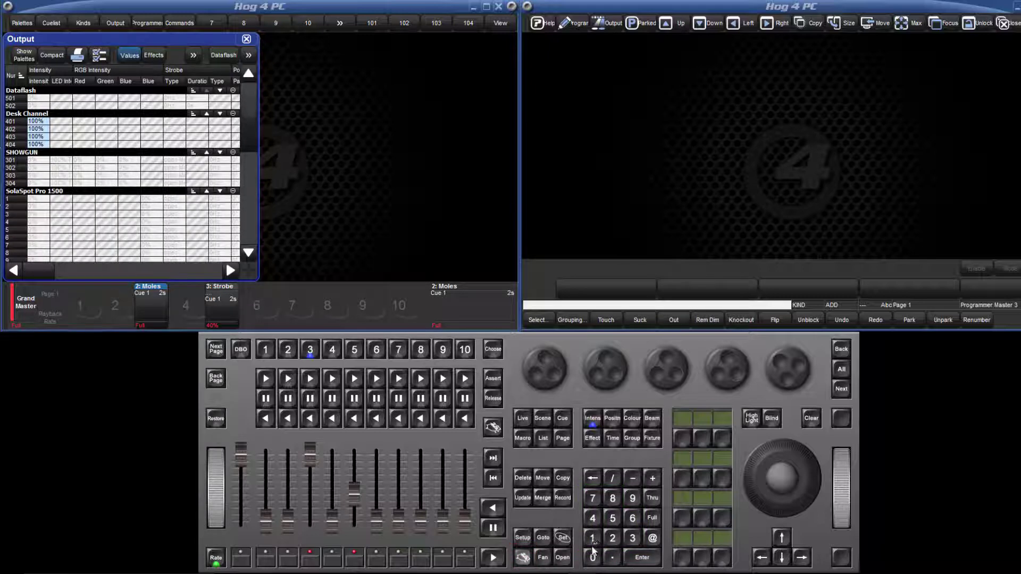
{"action": "left_click", "coordinate": [592, 558]}
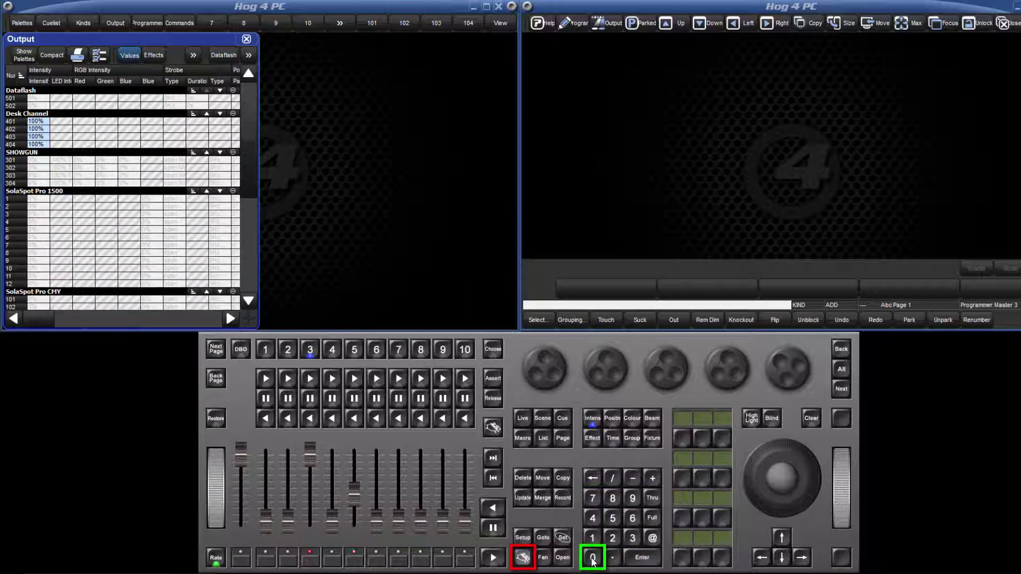
{"action": "left_click", "coordinate": [592, 558]}
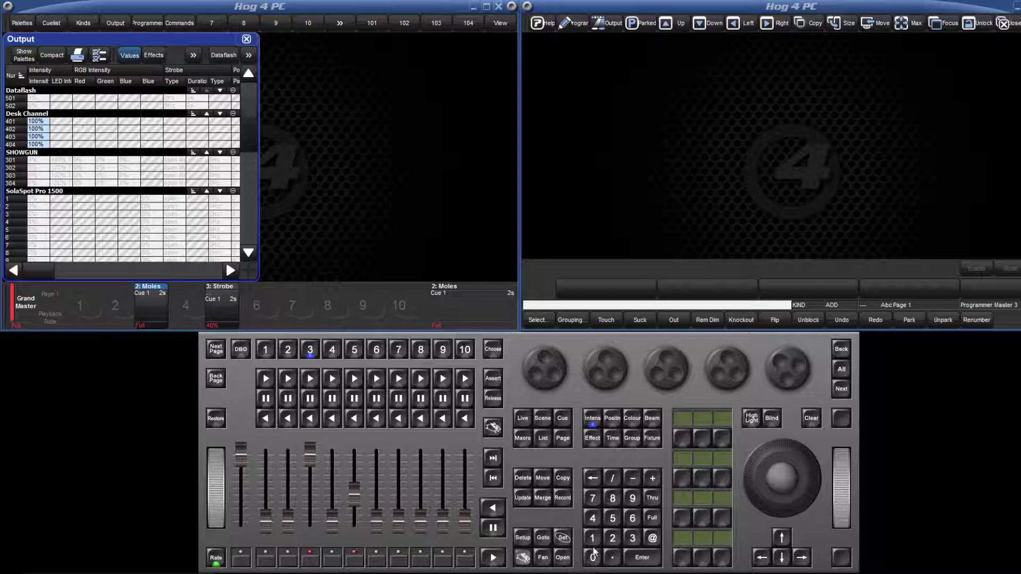
{"action": "left_click", "coordinate": [592, 538]}
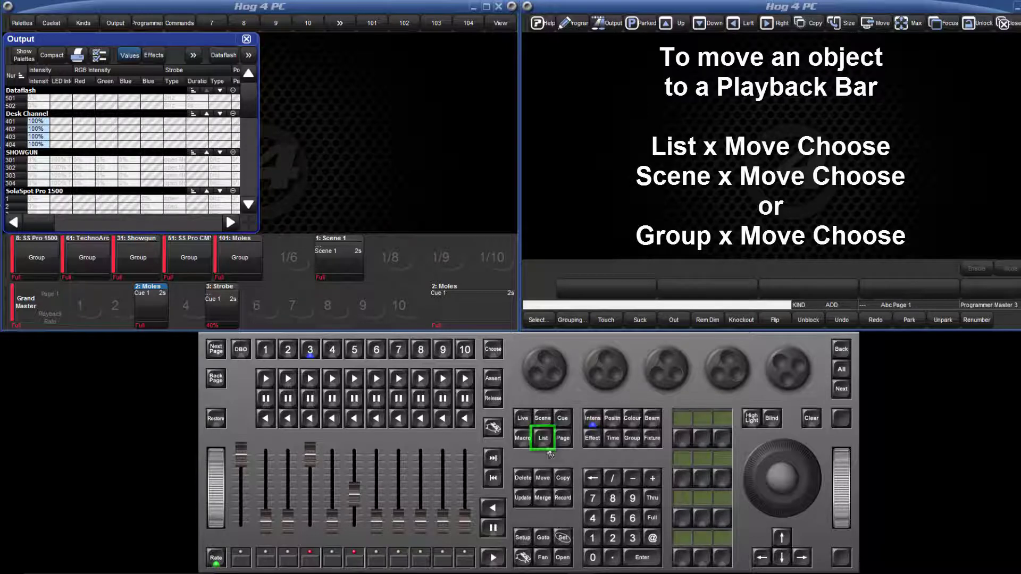
- Move cuelist 1 onto master 1 of the main playback bar and run it with its fader raised to full
{"action": "left_click", "coordinate": [543, 438]}
{"action": "left_click", "coordinate": [592, 538]}
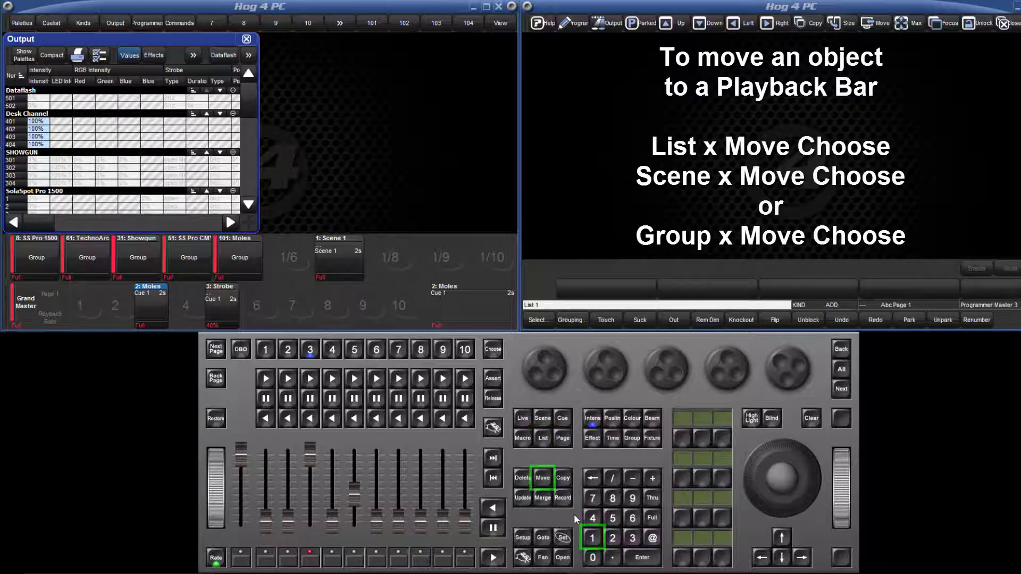
{"action": "left_click", "coordinate": [543, 483]}
{"action": "left_click", "coordinate": [265, 349]}
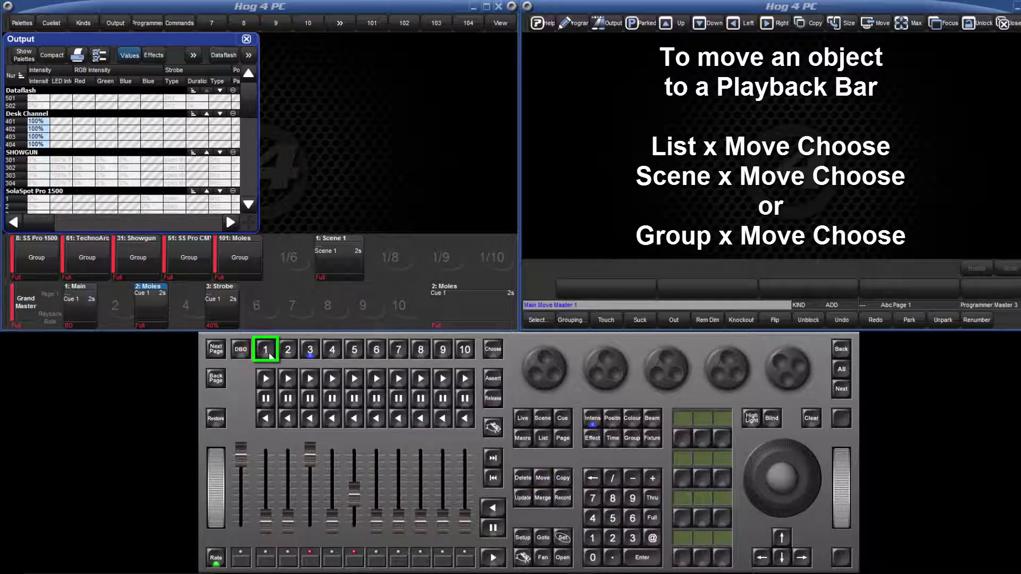
{"action": "left_click", "coordinate": [266, 378]}
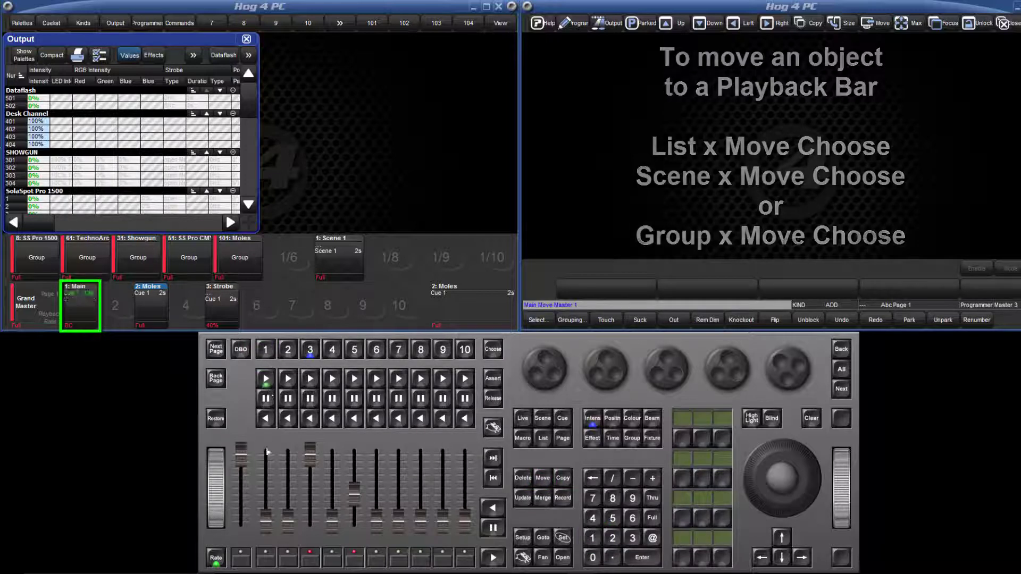
{"action": "left_click_drag", "start_coordinate": [266, 516], "coordinate": [270, 450]}
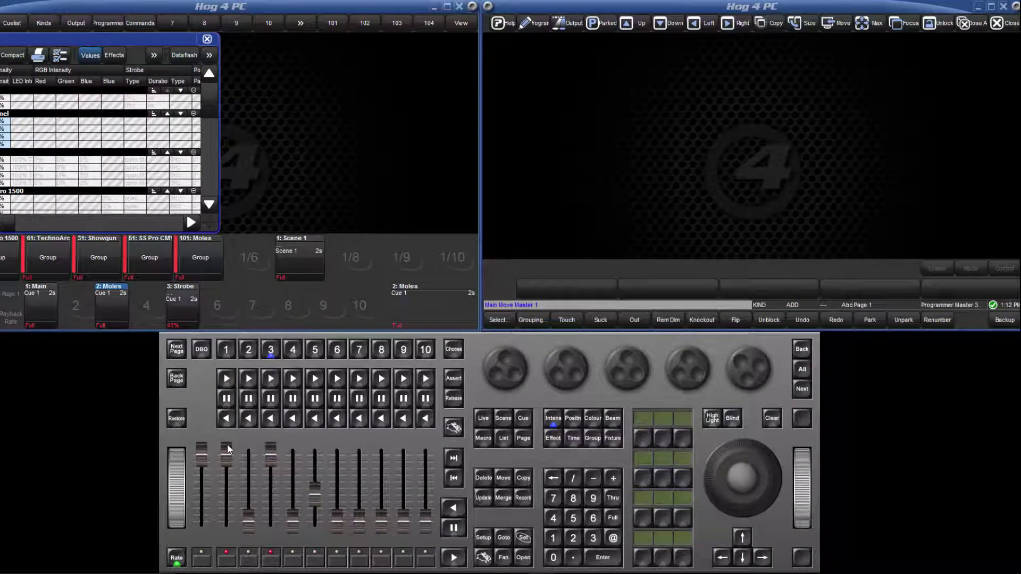
- Choose Scene 1 on playback bar 1, dim its master intensity with the encoder wheel and bring it back to full
{"action": "left_click", "coordinate": [296, 260]}
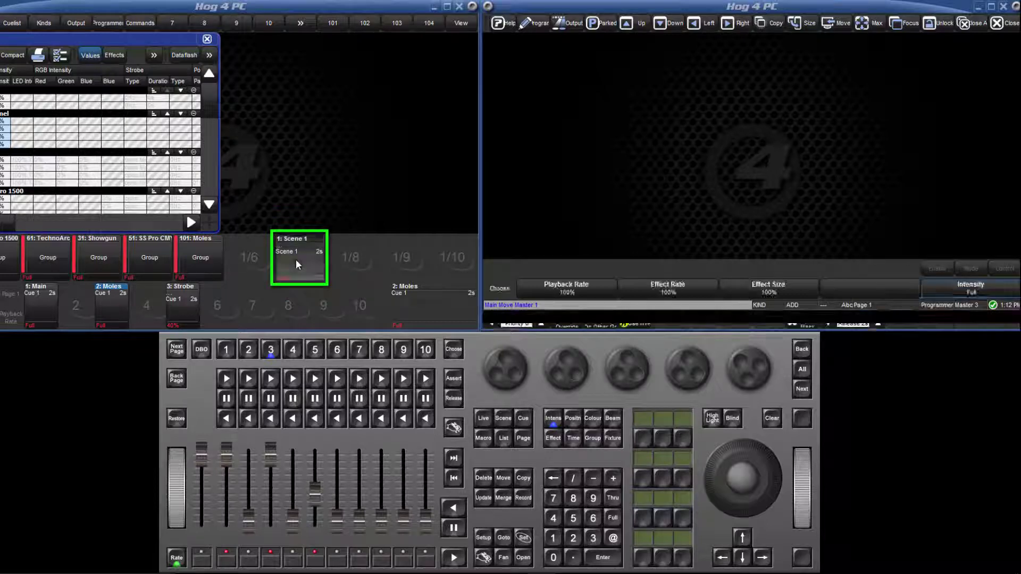
{"action": "left_click", "coordinate": [456, 353]}
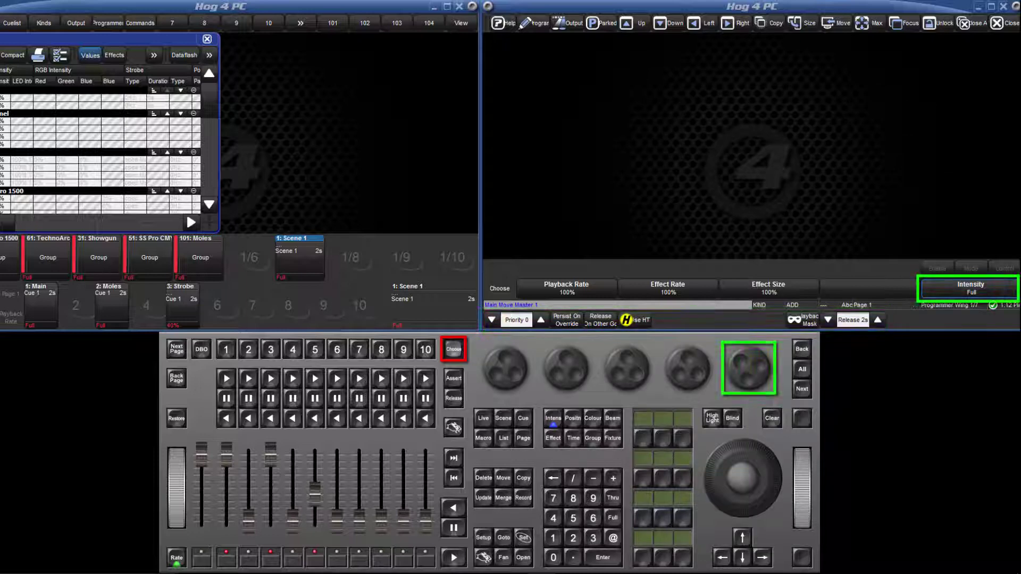
{"action": "scroll", "coordinate": [751, 361], "scroll_direction": "down", "scroll_amount": 3}
{"action": "scroll", "coordinate": [748, 367], "scroll_direction": "down", "scroll_amount": 20}
{"action": "scroll", "coordinate": [748, 366], "scroll_direction": "up", "scroll_amount": 10}
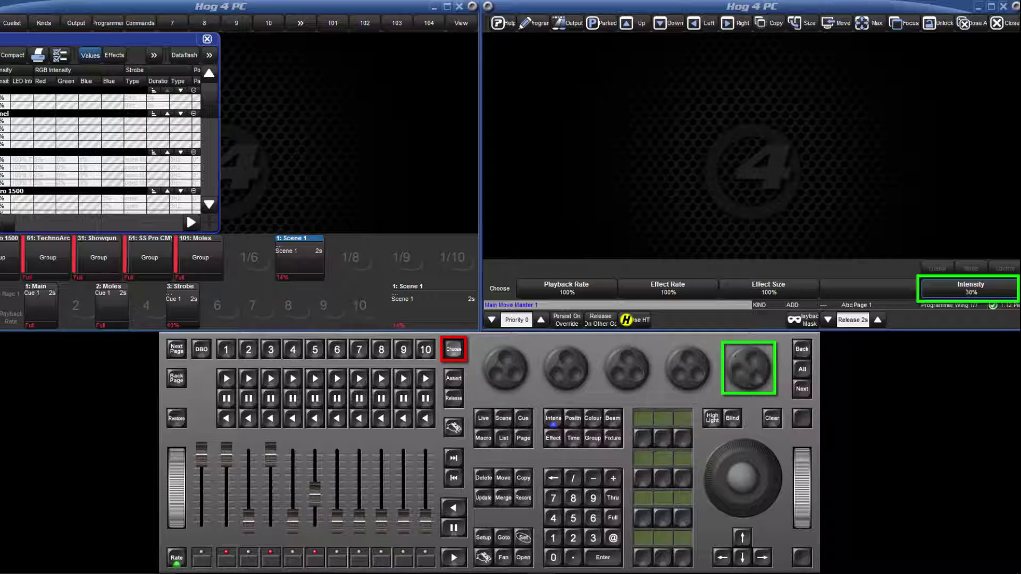
{"action": "scroll", "coordinate": [749, 367], "scroll_direction": "up", "scroll_amount": 10}
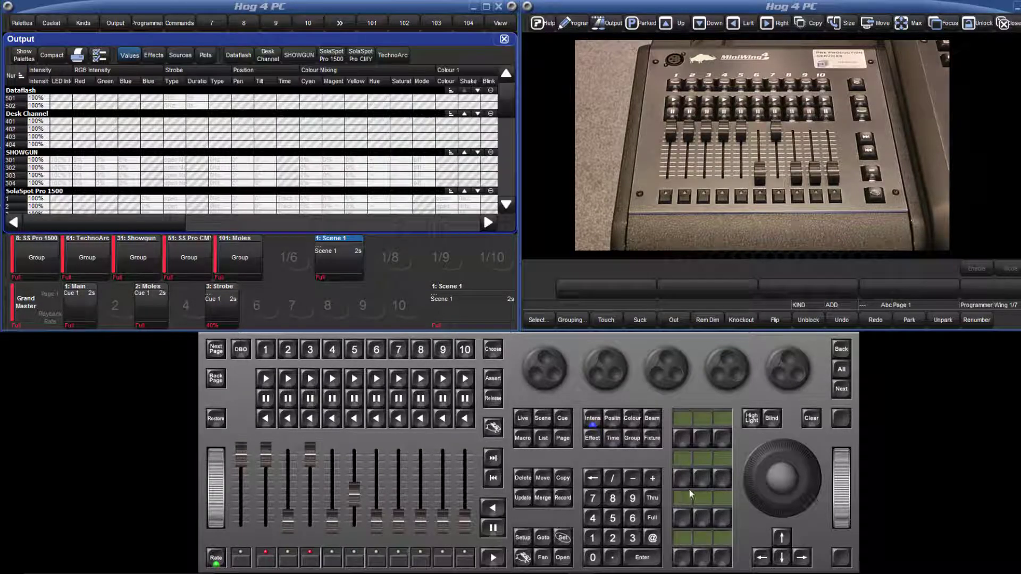
- Assign the Hog4Miniwing: 1117 to Playback Bar 1 in the Control Panel's Wings settings and apply the change
{"action": "left_click", "coordinate": [521, 538]}
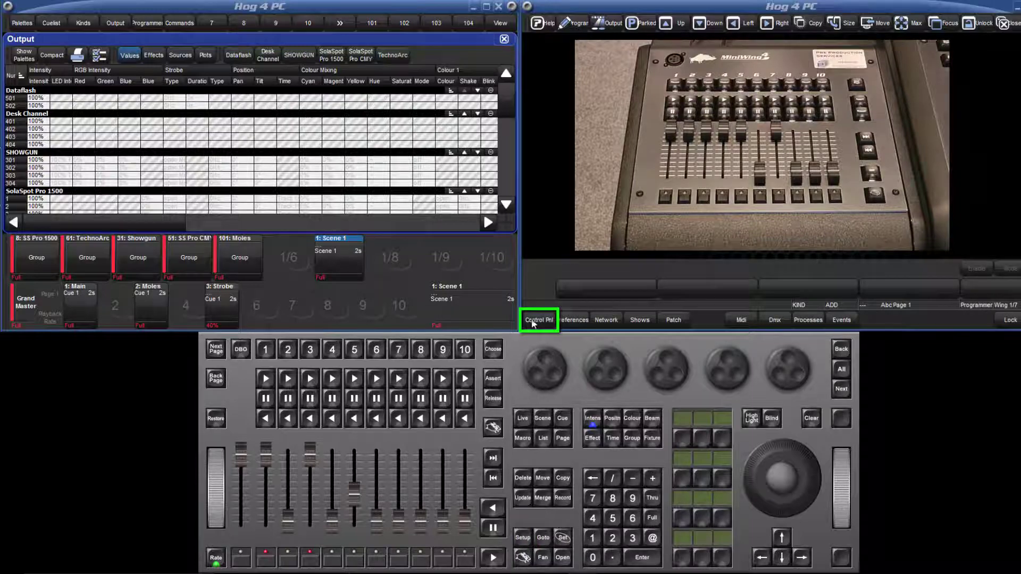
{"action": "left_click", "coordinate": [531, 318]}
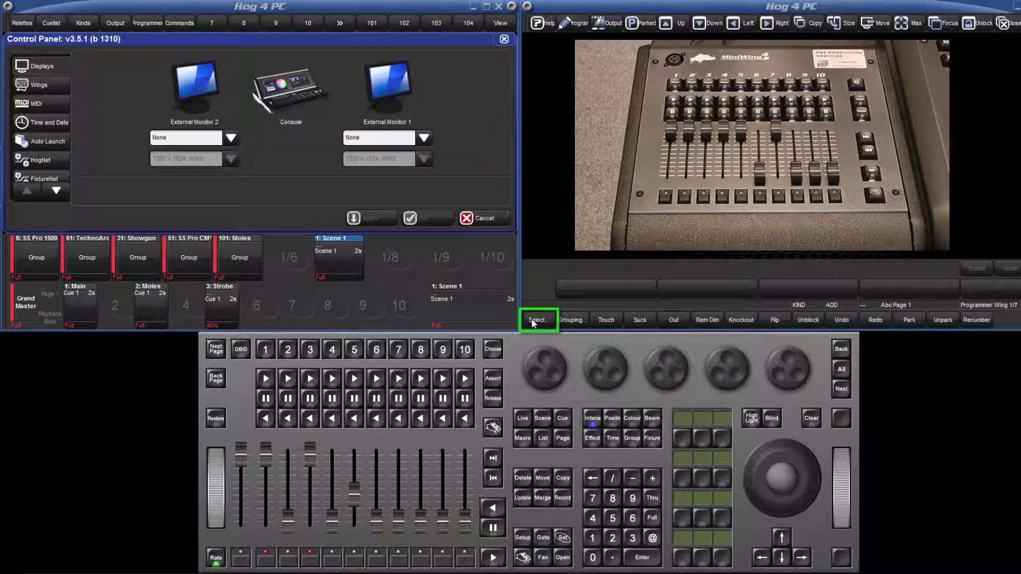
{"action": "left_click", "coordinate": [58, 84]}
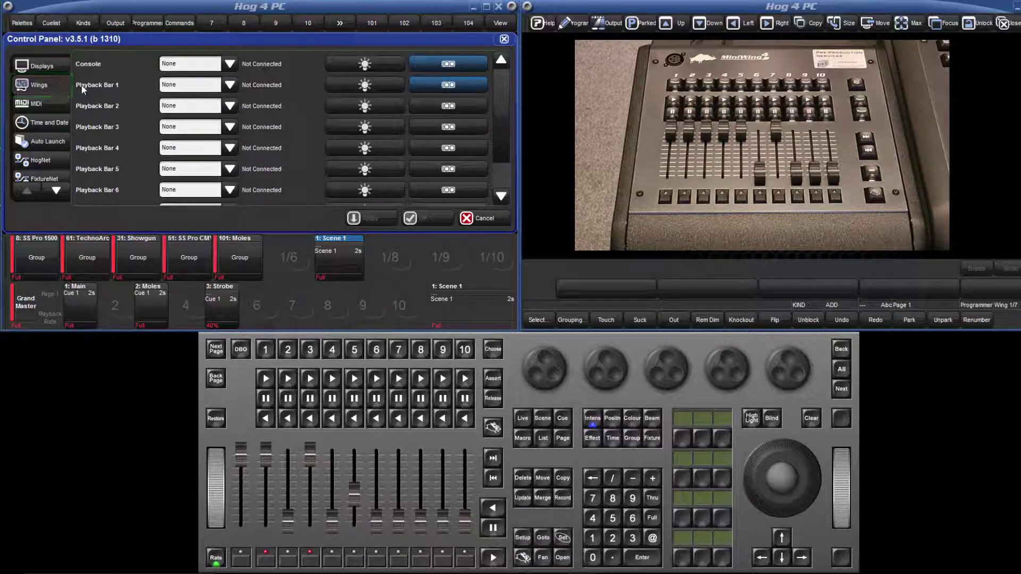
{"action": "left_click", "coordinate": [228, 86]}
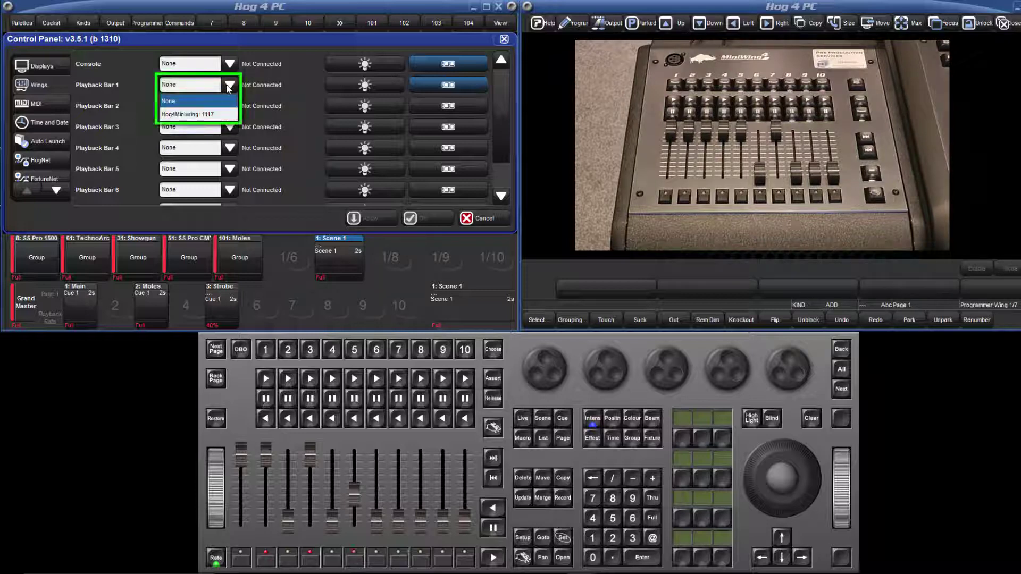
{"action": "left_click", "coordinate": [228, 114]}
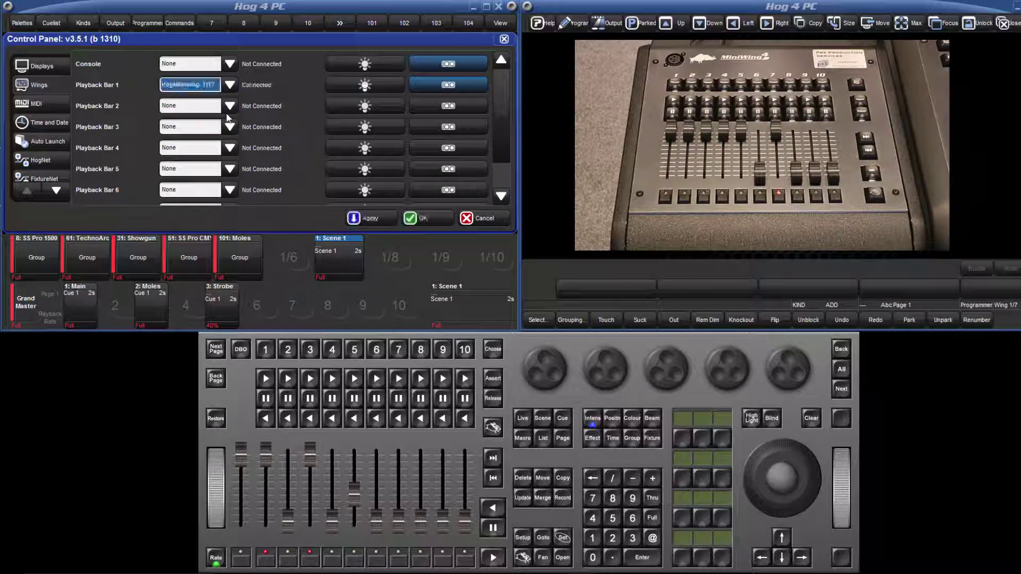
{"action": "left_click", "coordinate": [352, 218]}
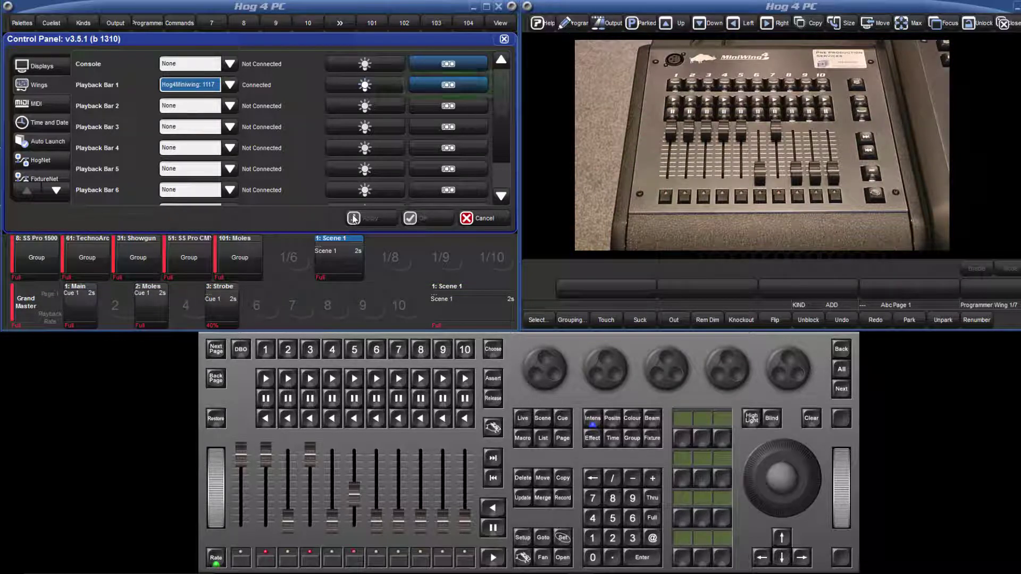
- Switch the on-screen display of Playback Bar 1 off and on again, and close the Control Panel
{"action": "left_click", "coordinate": [450, 85]}
{"action": "left_click", "coordinate": [450, 85]}
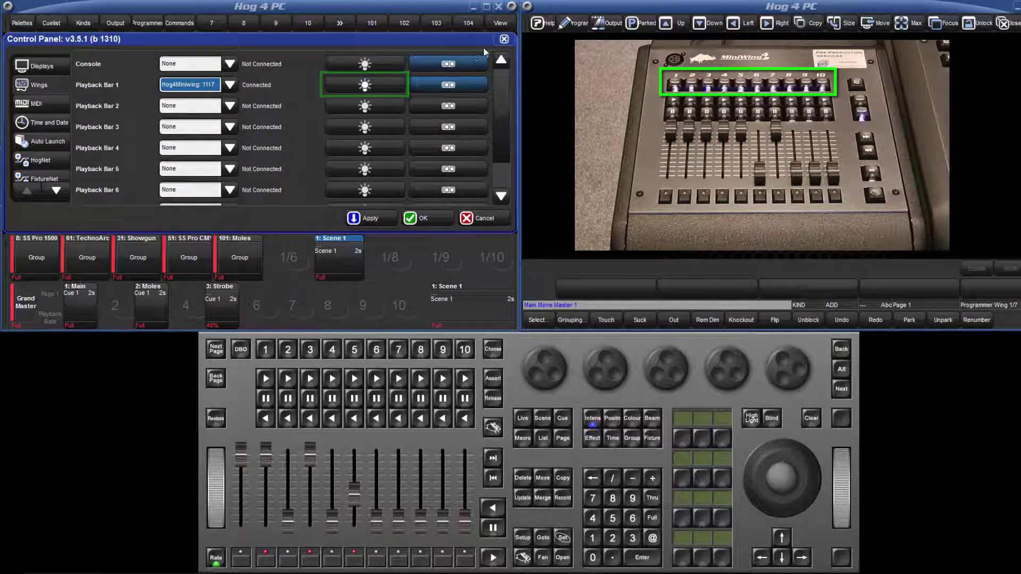
{"action": "left_click", "coordinate": [503, 40]}
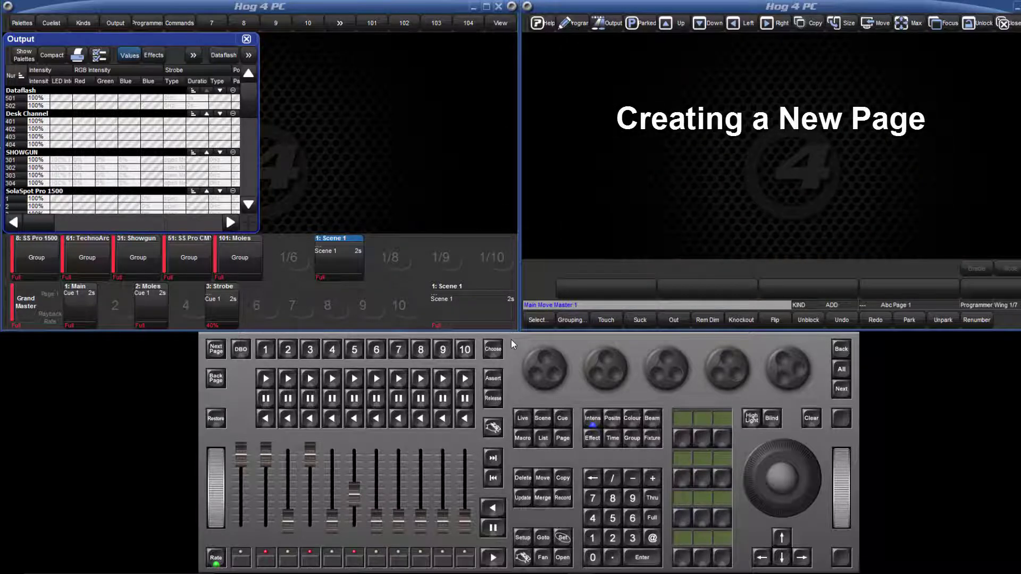
- Create and load new pages 2 and 5 from the command line
{"action": "left_click", "coordinate": [563, 438]}
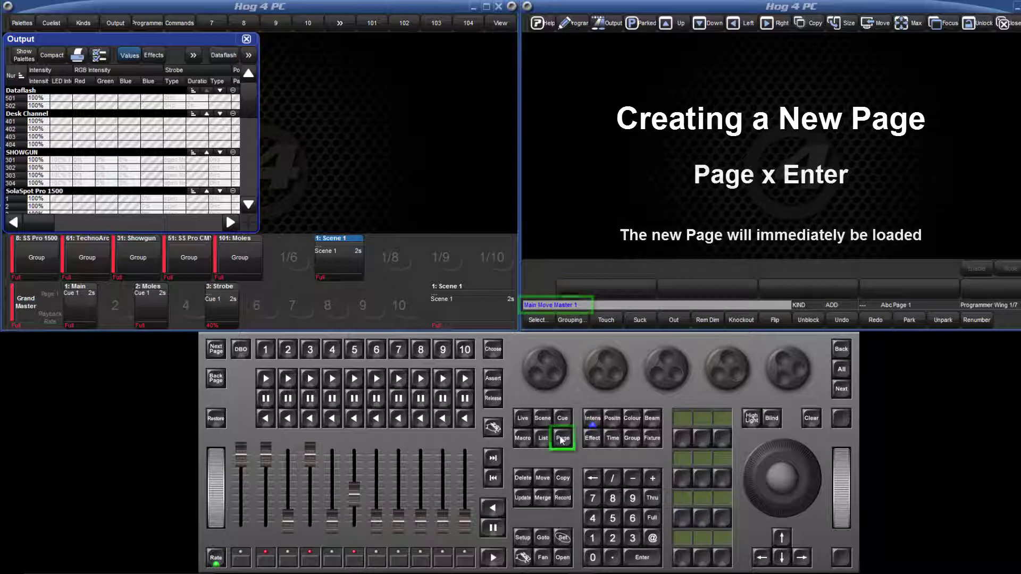
{"action": "left_click", "coordinate": [613, 542]}
{"action": "left_click", "coordinate": [641, 557]}
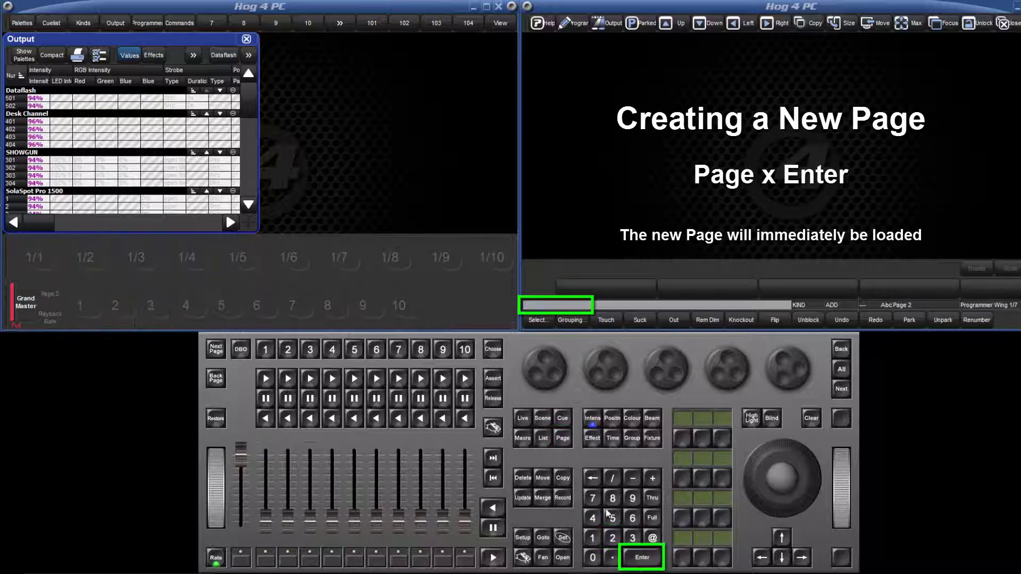
{"action": "left_click", "coordinate": [612, 518]}
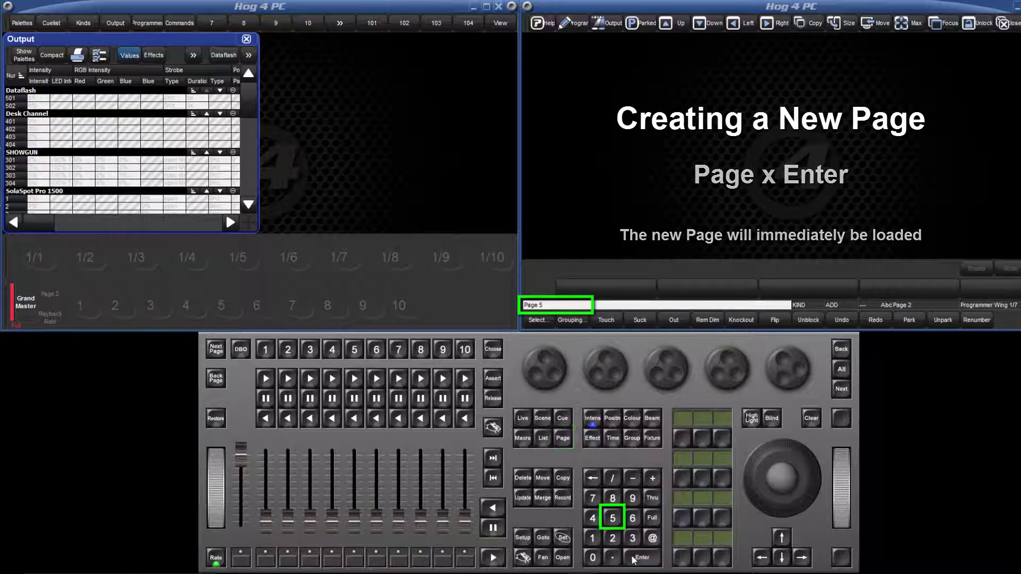
{"action": "left_click", "coordinate": [638, 558]}
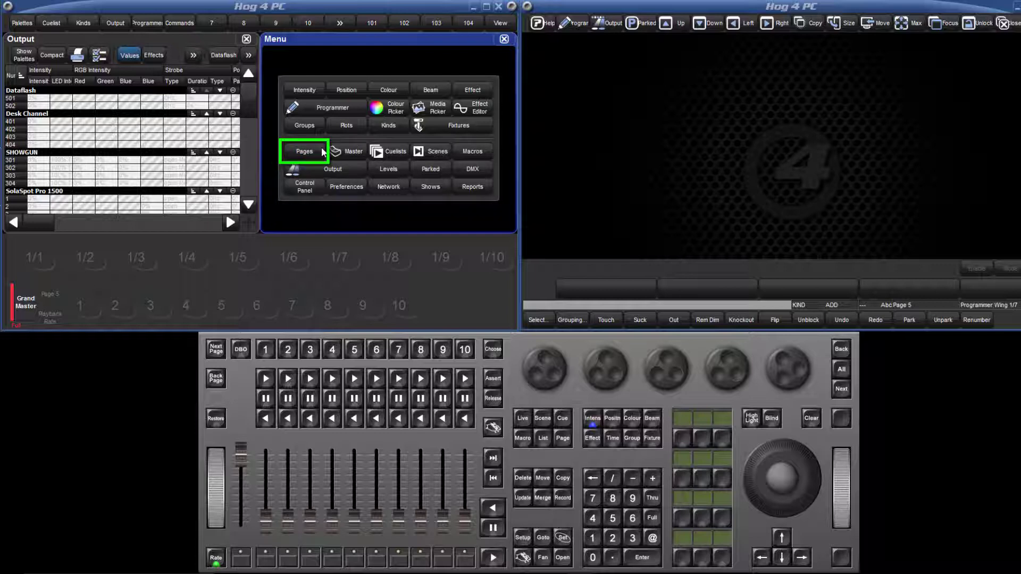
- Turn off Guard in the Page Directory and create page 7 in its empty cell
{"action": "left_click", "coordinate": [322, 150]}
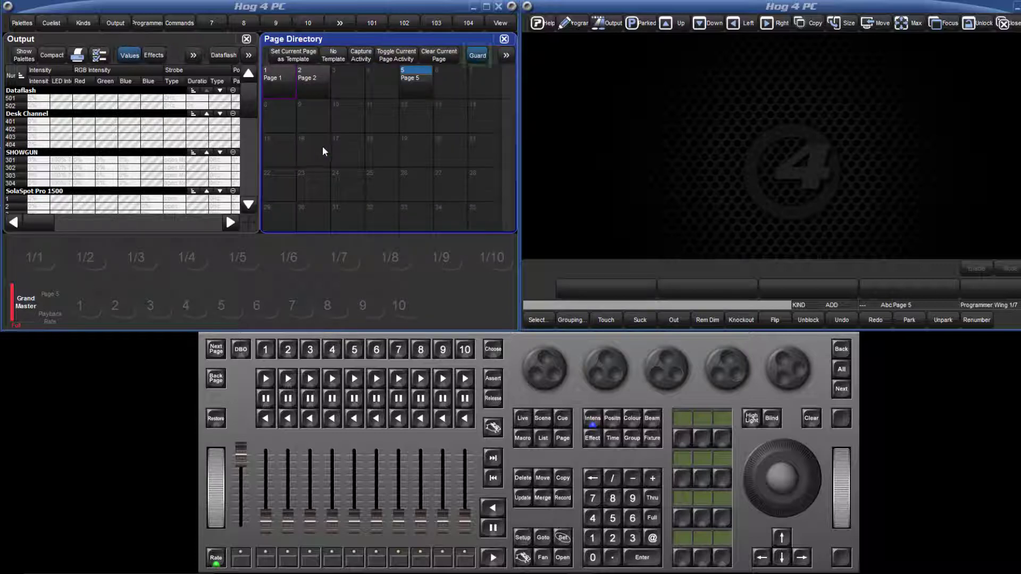
{"action": "left_click", "coordinate": [476, 58]}
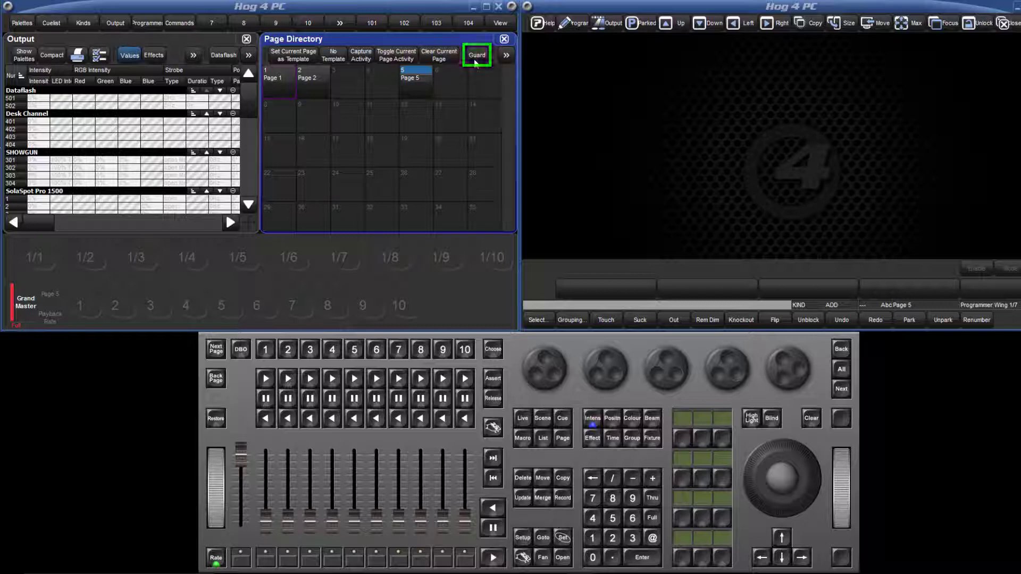
{"action": "left_click", "coordinate": [480, 84]}
{"action": "left_click", "coordinate": [480, 84]}
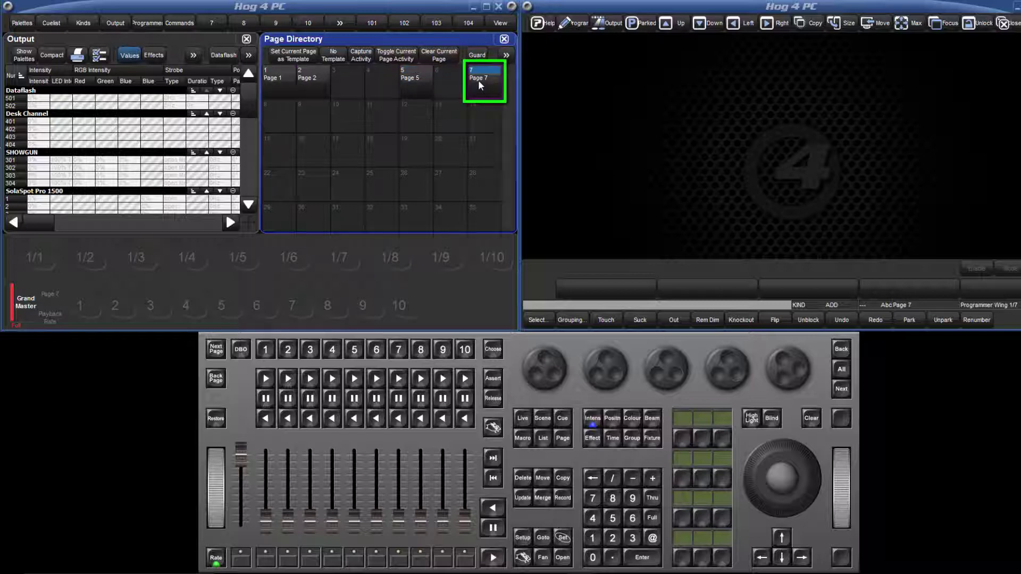
- Name page 7 "Tutorial"
{"action": "left_click", "coordinate": [561, 536]}
{"action": "type", "text": "Tu"}
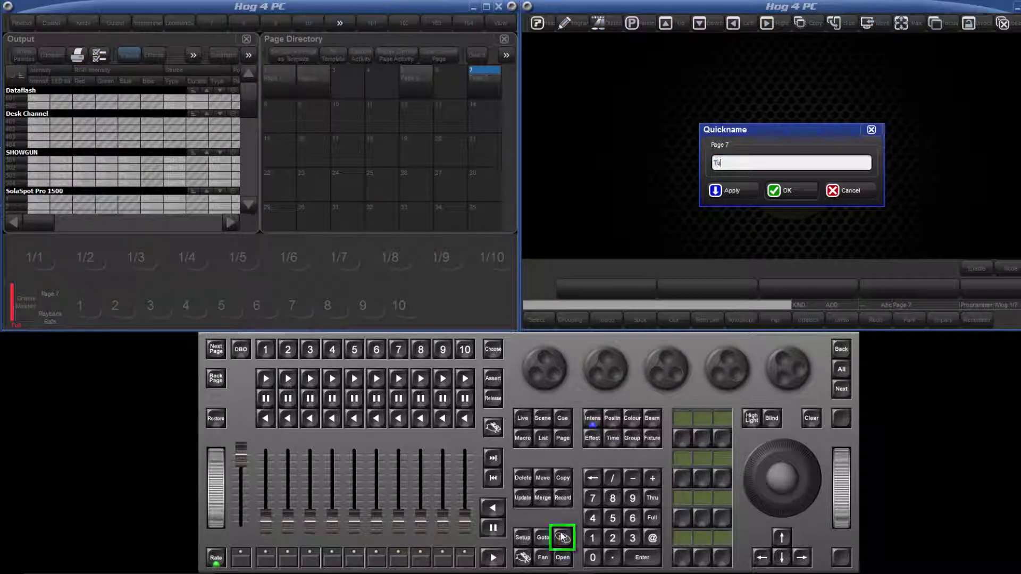
{"action": "type", "text": "torial"}
{"action": "key", "text": "Return"}
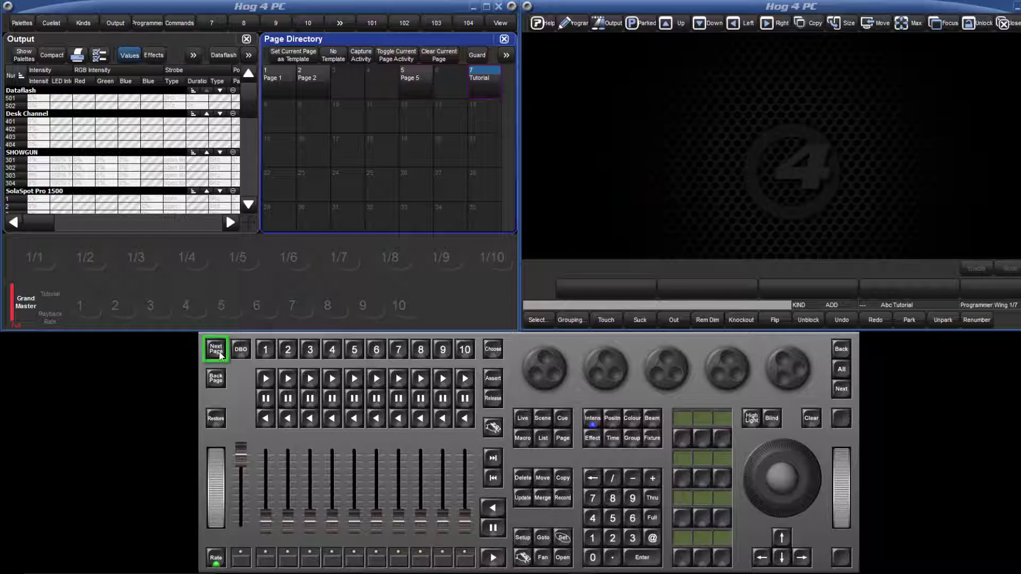
- Step forward and backward through the playback pages and load Page 1
{"action": "left_click", "coordinate": [220, 355]}
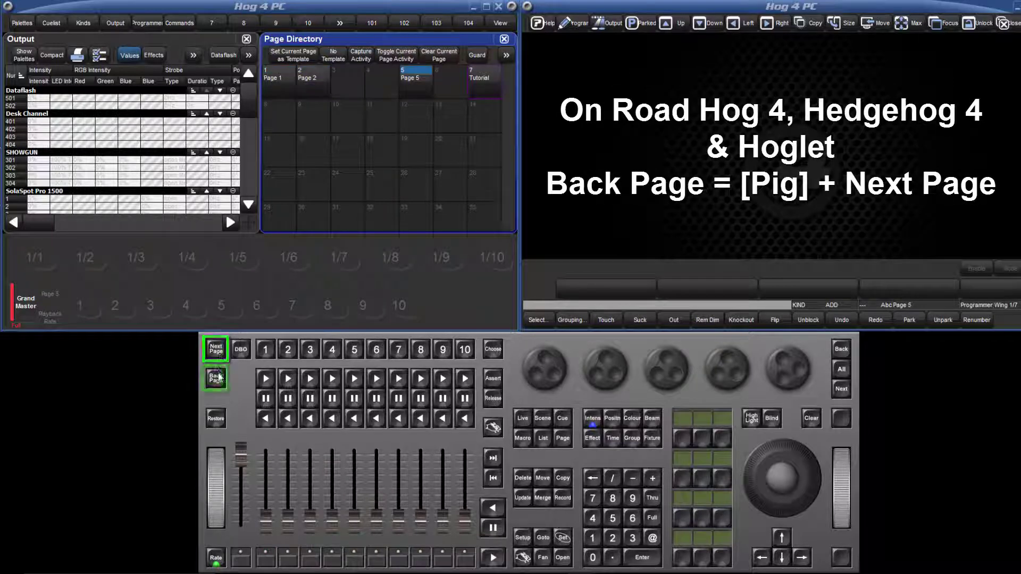
{"action": "left_click", "coordinate": [216, 378]}
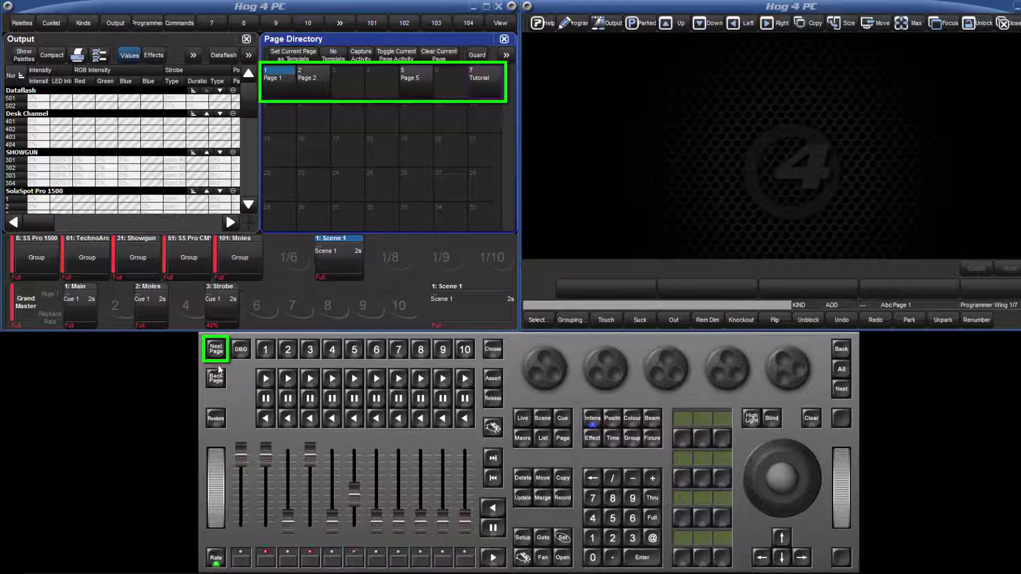
- Step forward through all the playback pages until Page 1 is loaded again
{"action": "left_click", "coordinate": [216, 349]}
{"action": "left_click", "coordinate": [216, 349]}
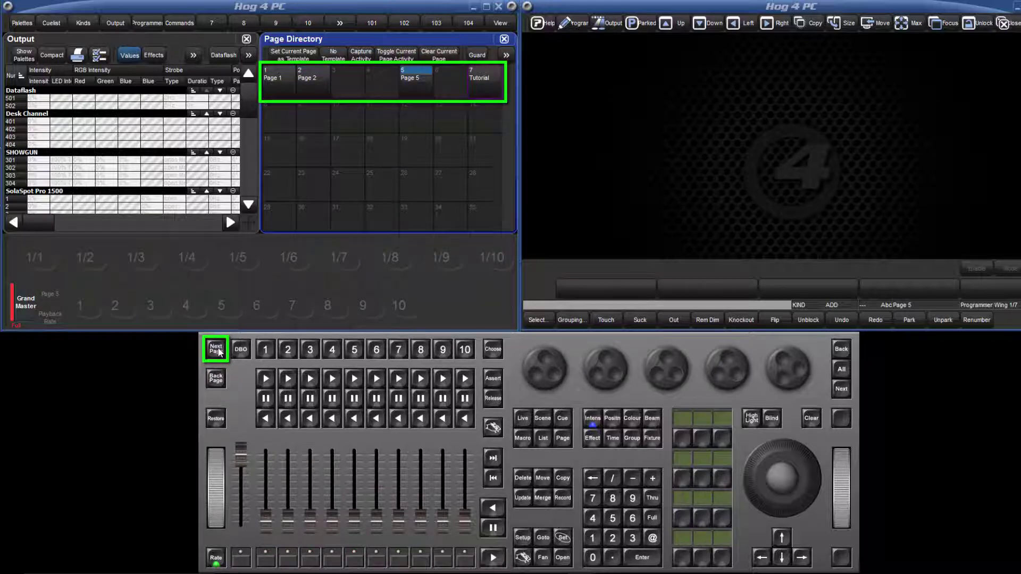
{"action": "left_click", "coordinate": [216, 349]}
{"action": "left_click", "coordinate": [216, 349]}
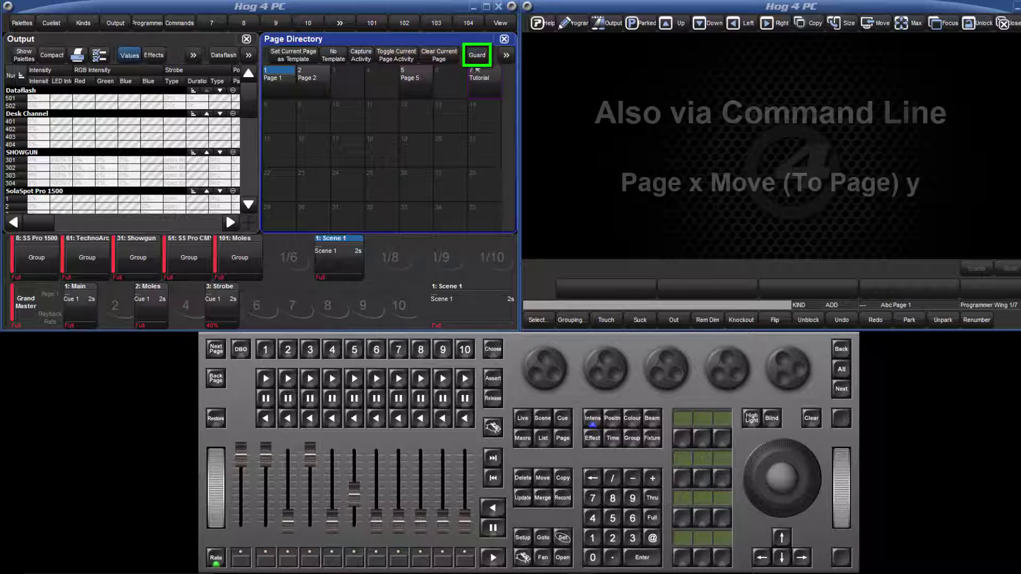
- Turn on Guard in the Page Directory and move the Tutorial page to page 3
{"action": "left_click", "coordinate": [477, 56]}
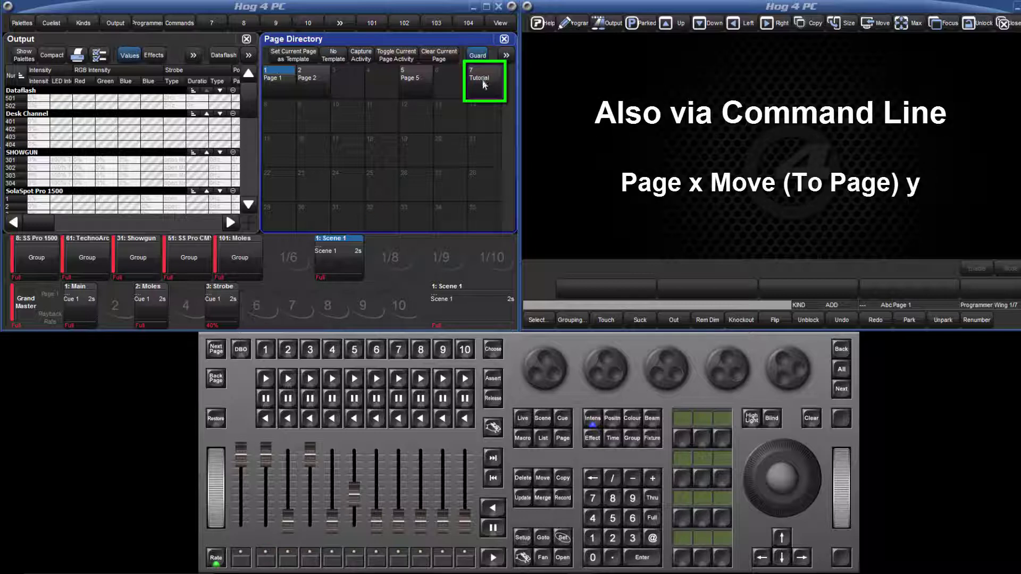
{"action": "left_click", "coordinate": [483, 82]}
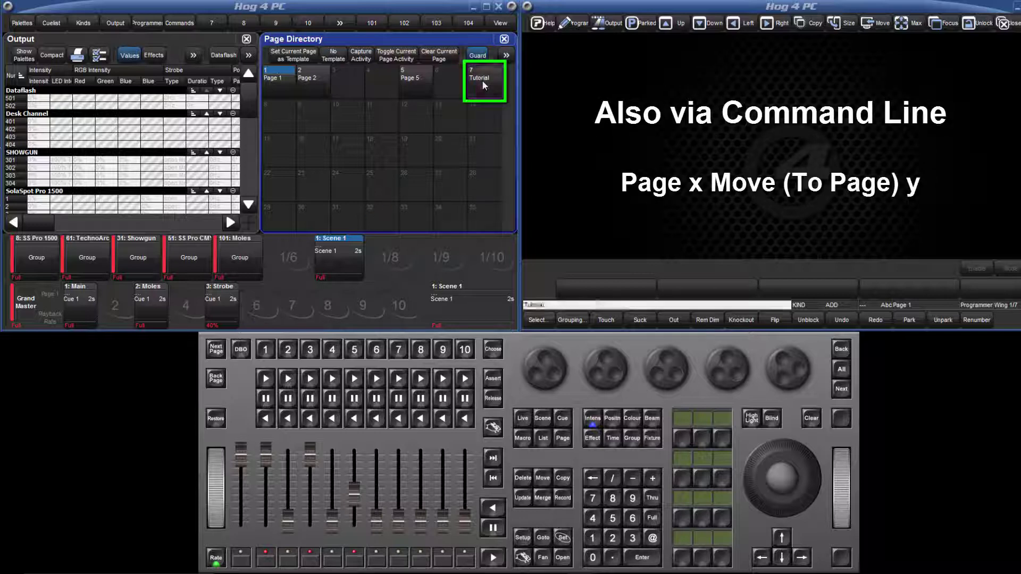
{"action": "left_click", "coordinate": [542, 478]}
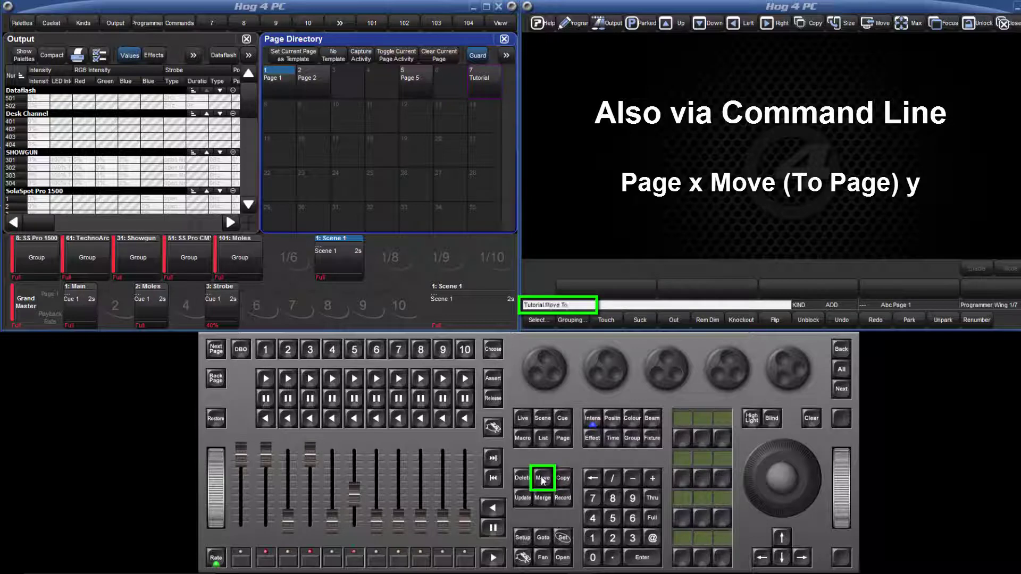
{"action": "left_click", "coordinate": [354, 88]}
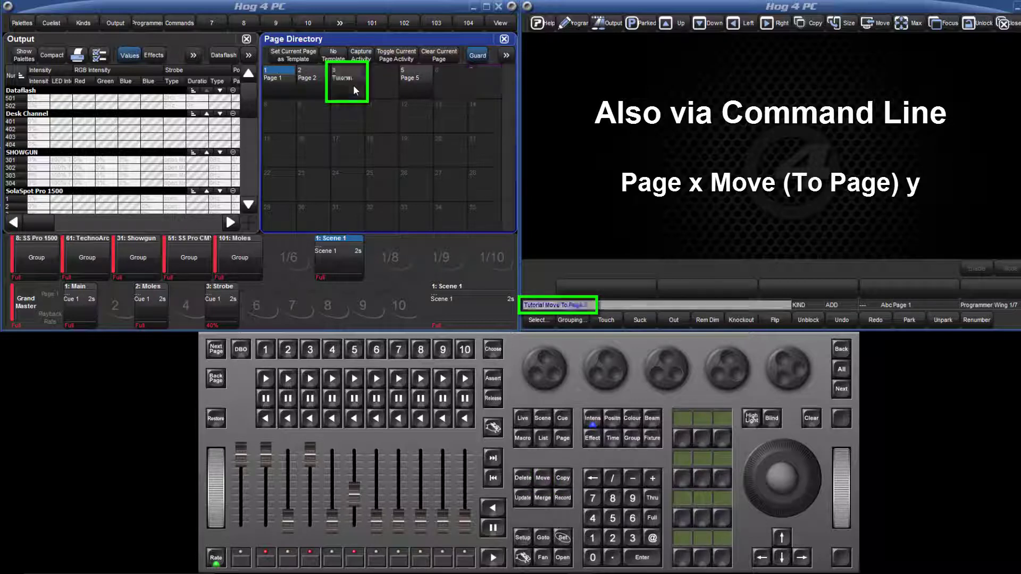
- Open the Misc section of the user preferences and record it as view 7, named "Misc"
{"action": "left_click", "coordinate": [523, 538]}
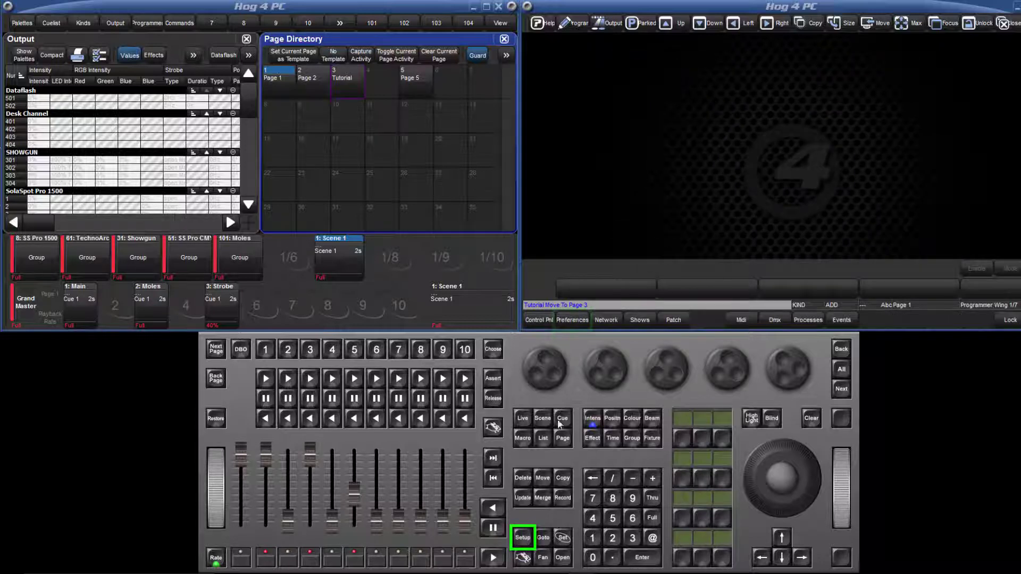
{"action": "left_click", "coordinate": [572, 320]}
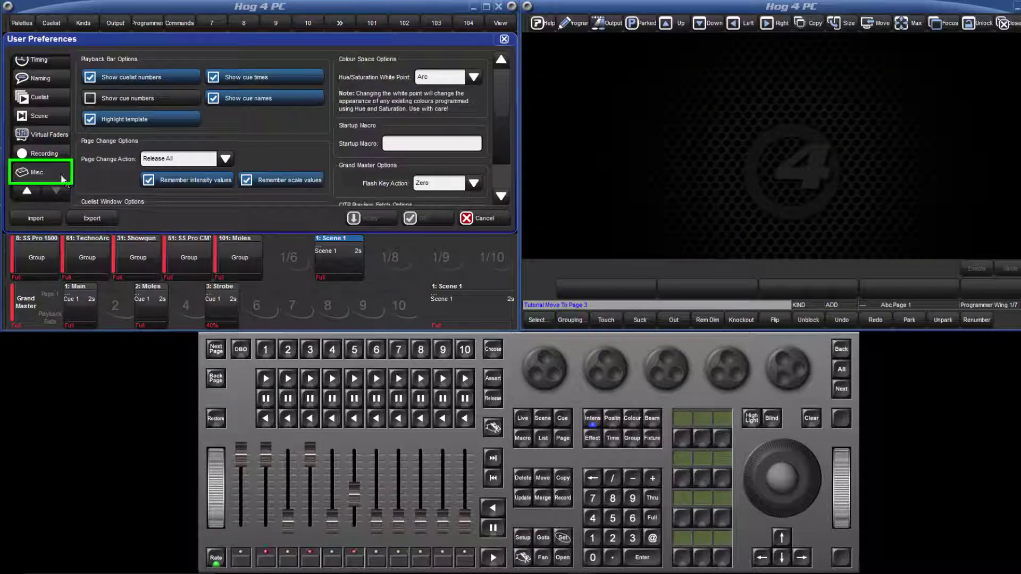
{"action": "left_click", "coordinate": [562, 498]}
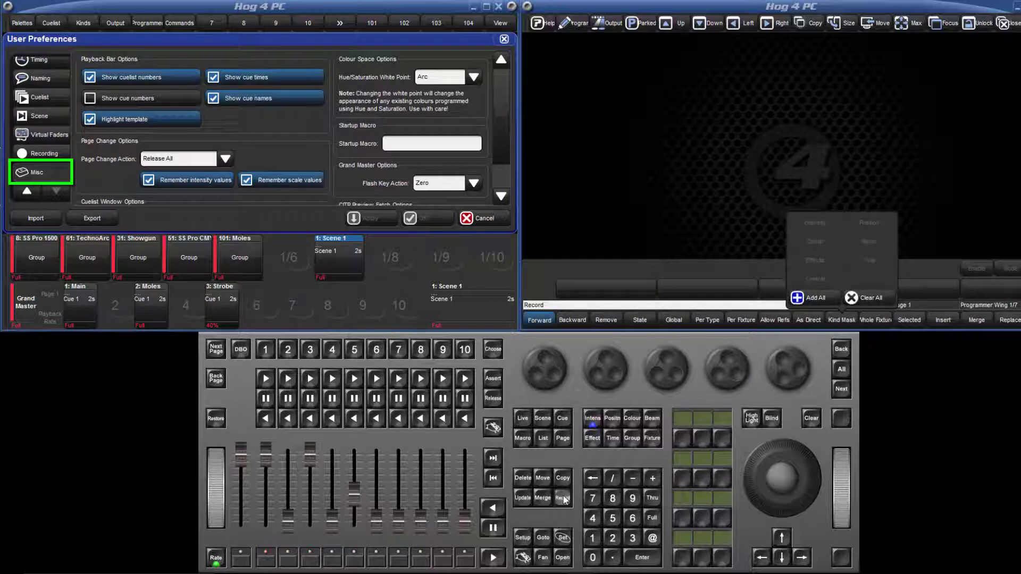
{"action": "left_click", "coordinate": [216, 21]}
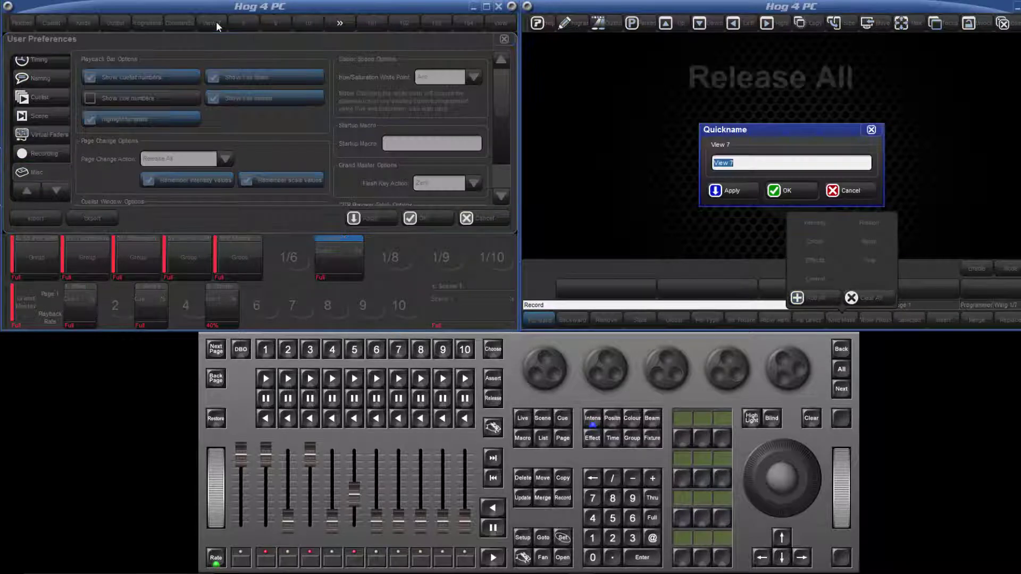
{"action": "type", "text": "Misc"}
{"action": "key", "text": "Return"}
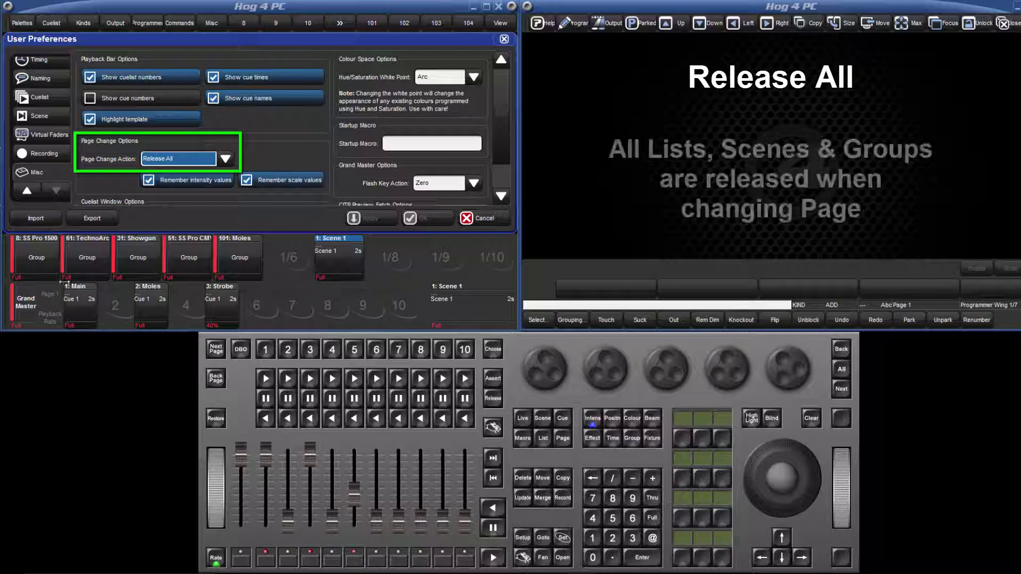
- Show the Output window, play the Main and Moles cuelists, change to Page 2 and return to Page 1
{"action": "left_click", "coordinate": [115, 23]}
{"action": "left_click", "coordinate": [264, 379]}
{"action": "left_click", "coordinate": [309, 378]}
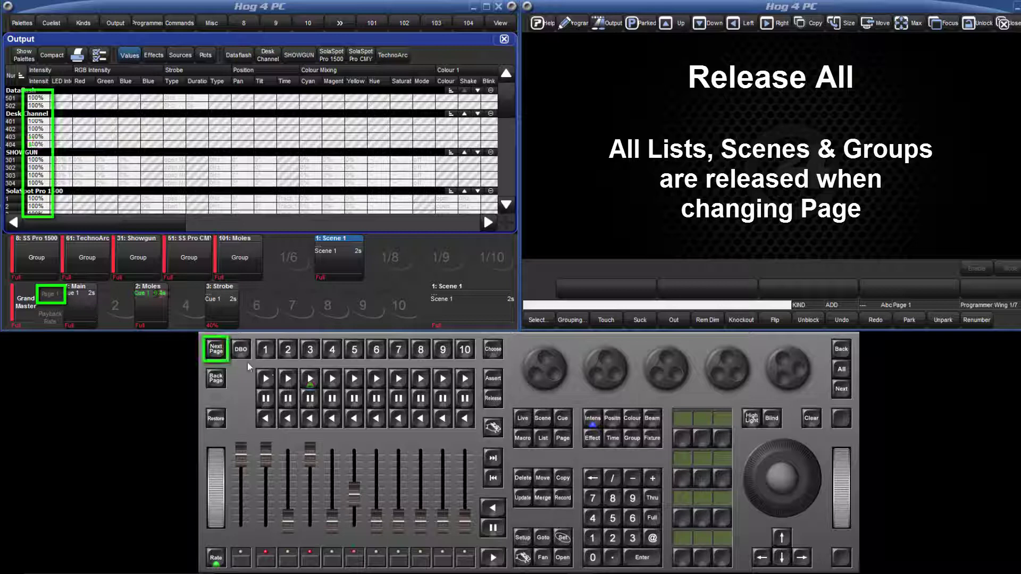
{"action": "left_click", "coordinate": [216, 350]}
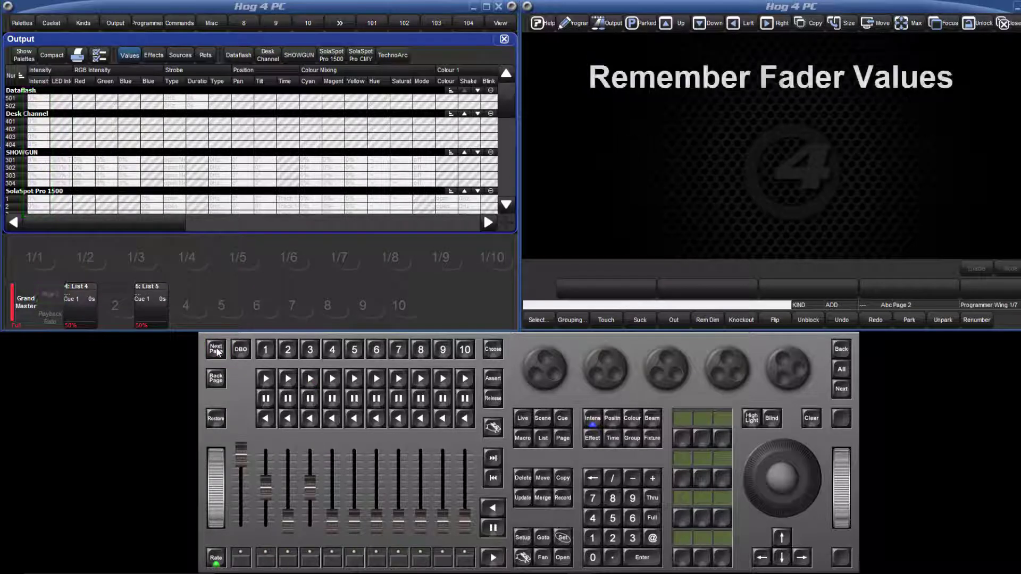
{"action": "left_click", "coordinate": [216, 378]}
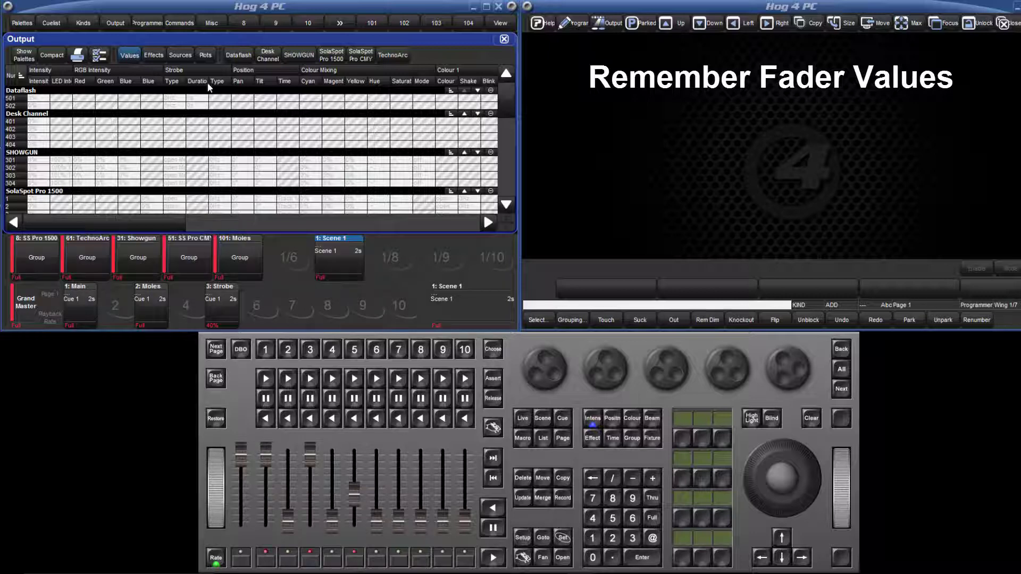
- Recall the Misc view and step through Page 2 and Tutorial and back to Page 1 to check the remembered fader values
{"action": "left_click", "coordinate": [210, 22]}
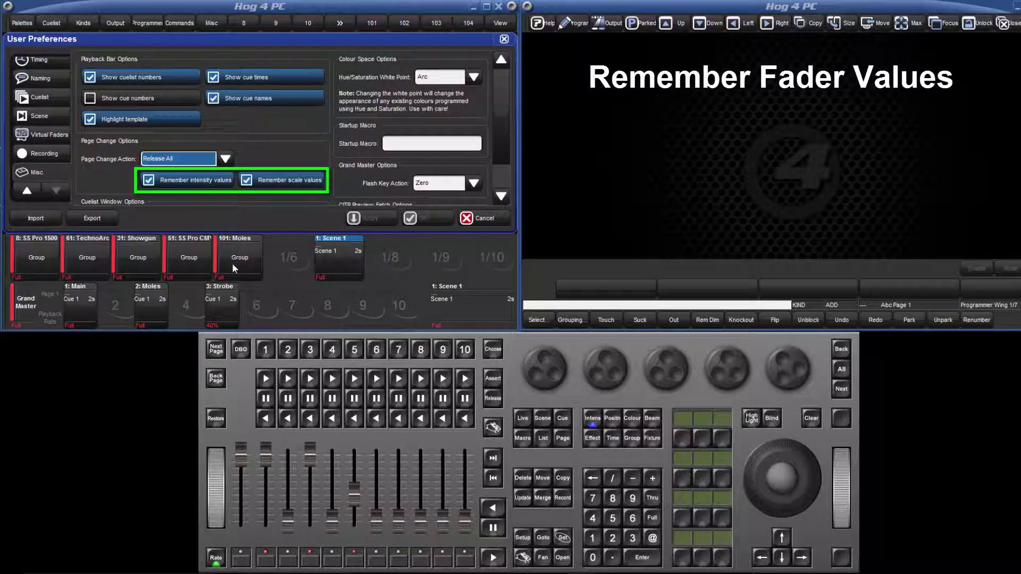
{"action": "left_click", "coordinate": [216, 357]}
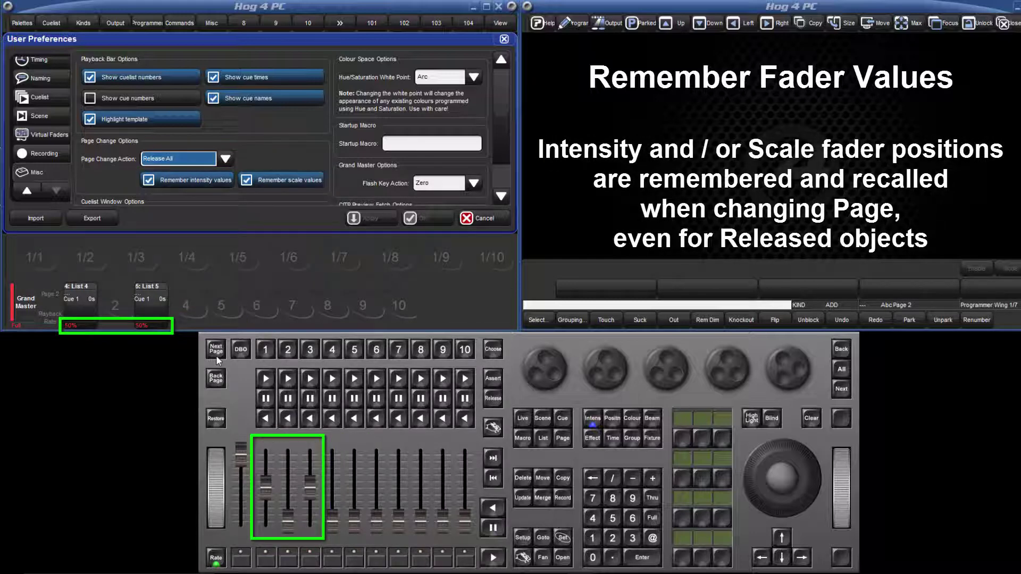
{"action": "left_click", "coordinate": [217, 358]}
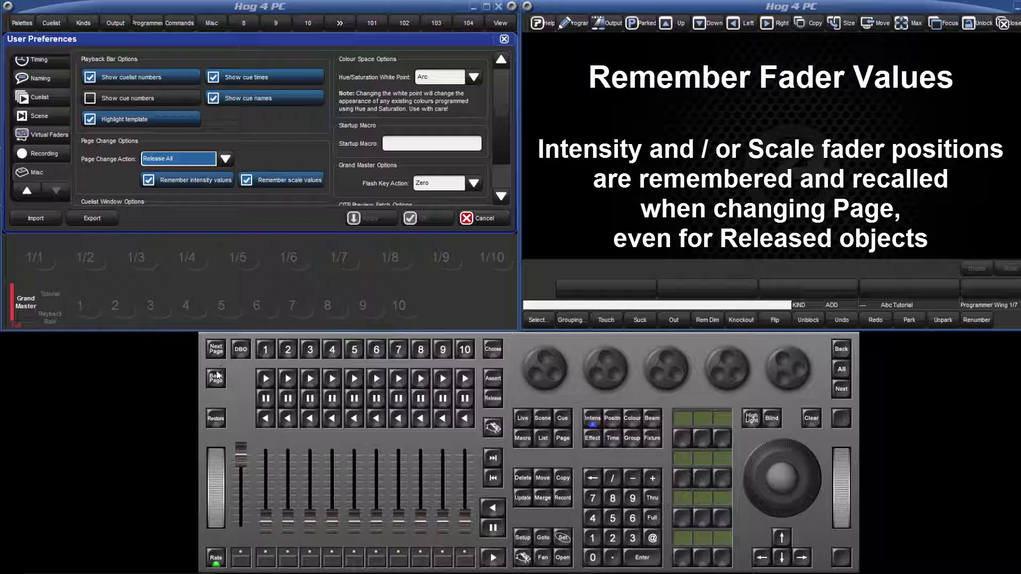
{"action": "left_click", "coordinate": [217, 378]}
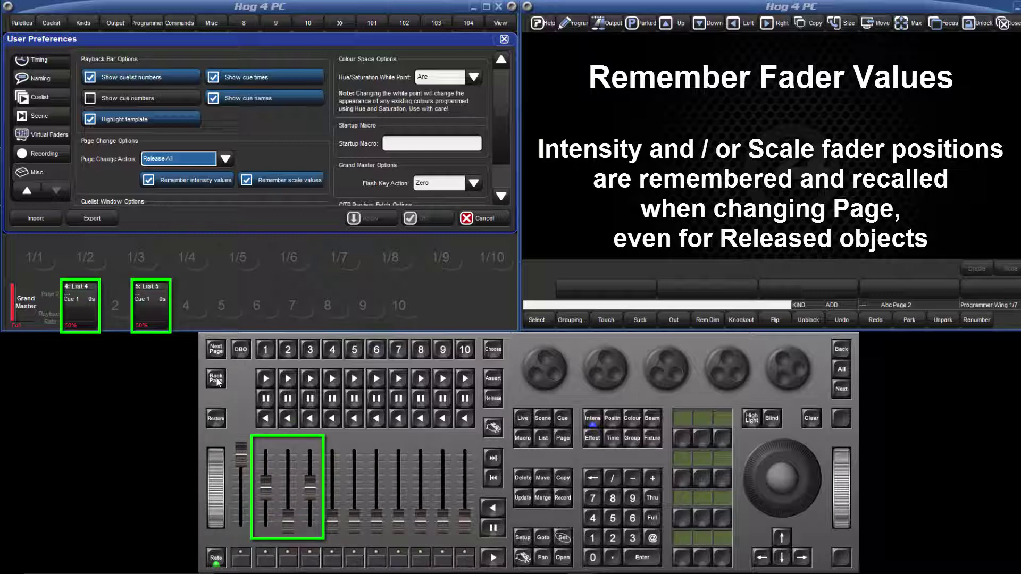
{"action": "left_click", "coordinate": [217, 379]}
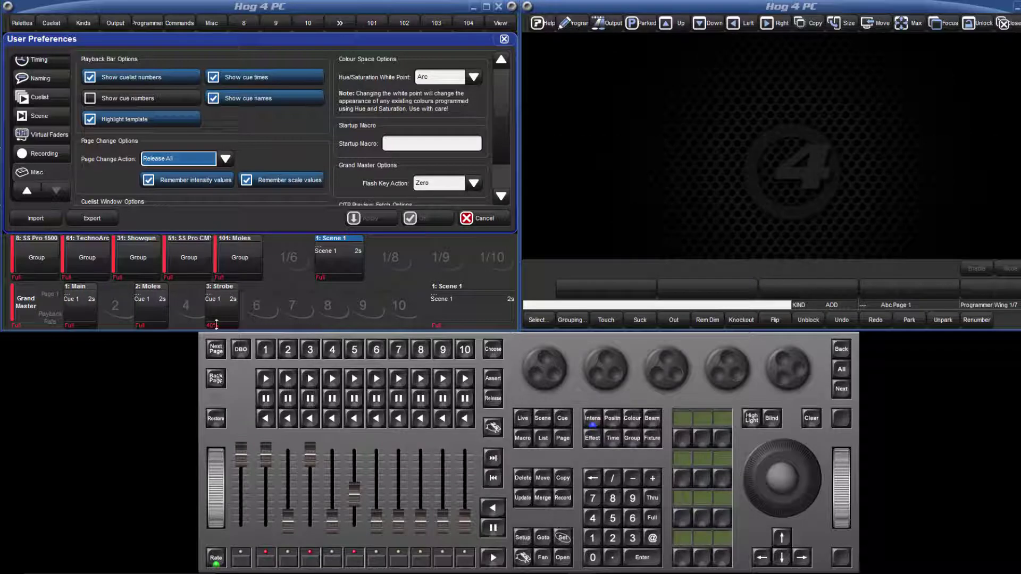
- Set the Page Change Action to Holdover if Active and apply it
{"action": "left_click", "coordinate": [225, 158]}
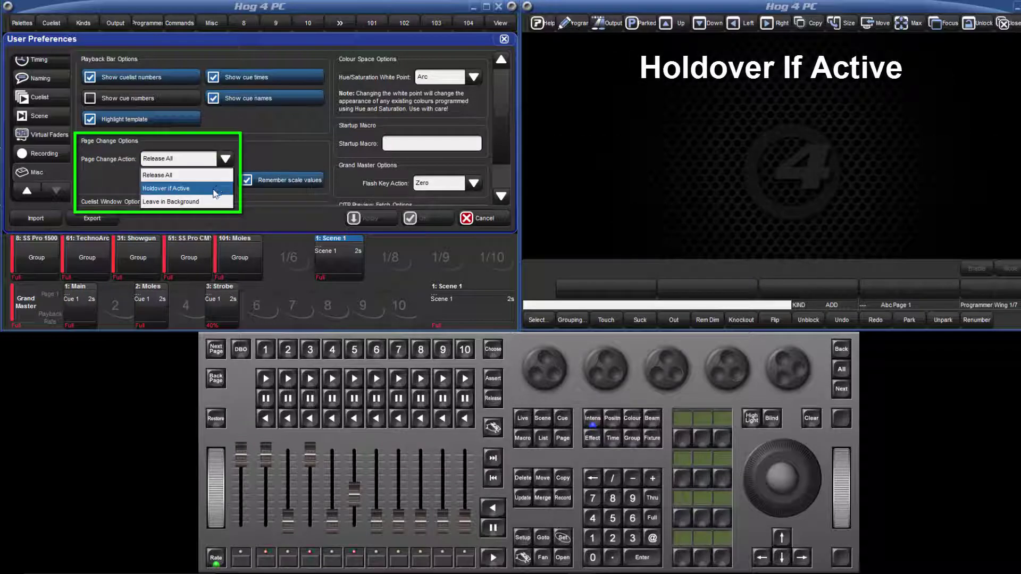
{"action": "left_click", "coordinate": [218, 189]}
{"action": "left_click", "coordinate": [362, 218]}
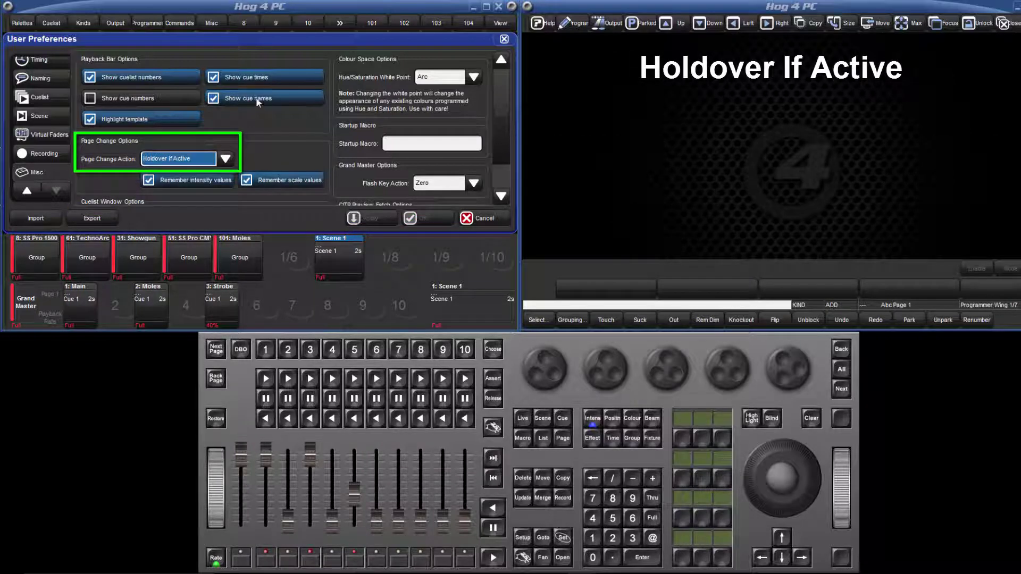
- With the Output window shown, play the Main and Moles cuelists and change to Page 2
{"action": "left_click", "coordinate": [120, 23]}
{"action": "left_click", "coordinate": [266, 378]}
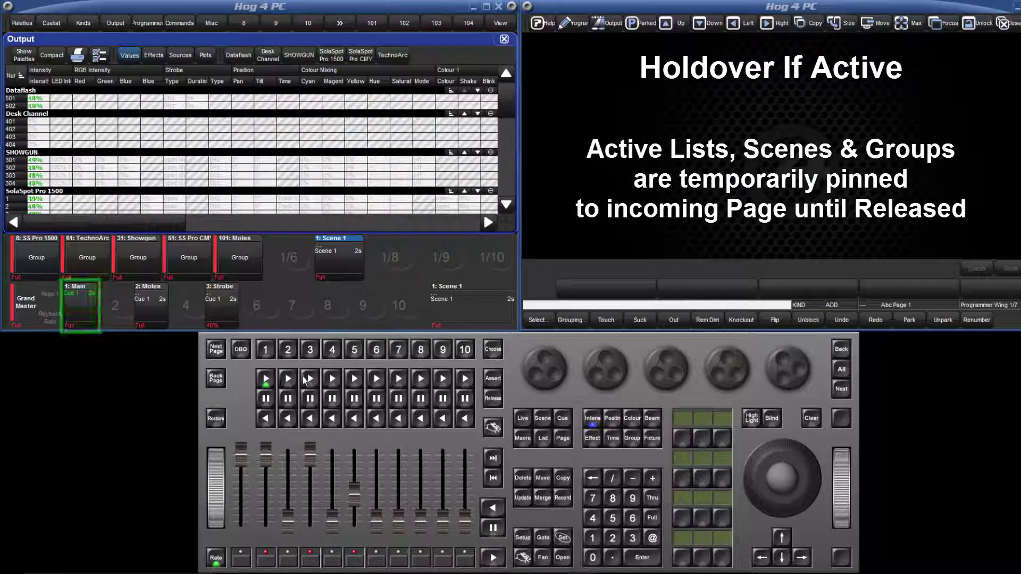
{"action": "left_click", "coordinate": [310, 379]}
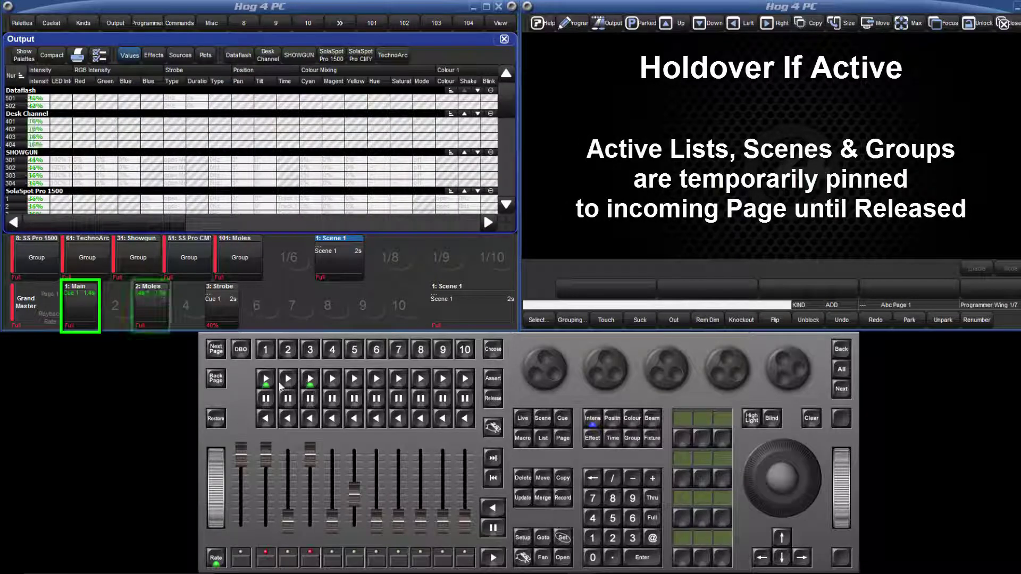
{"action": "left_click", "coordinate": [217, 351]}
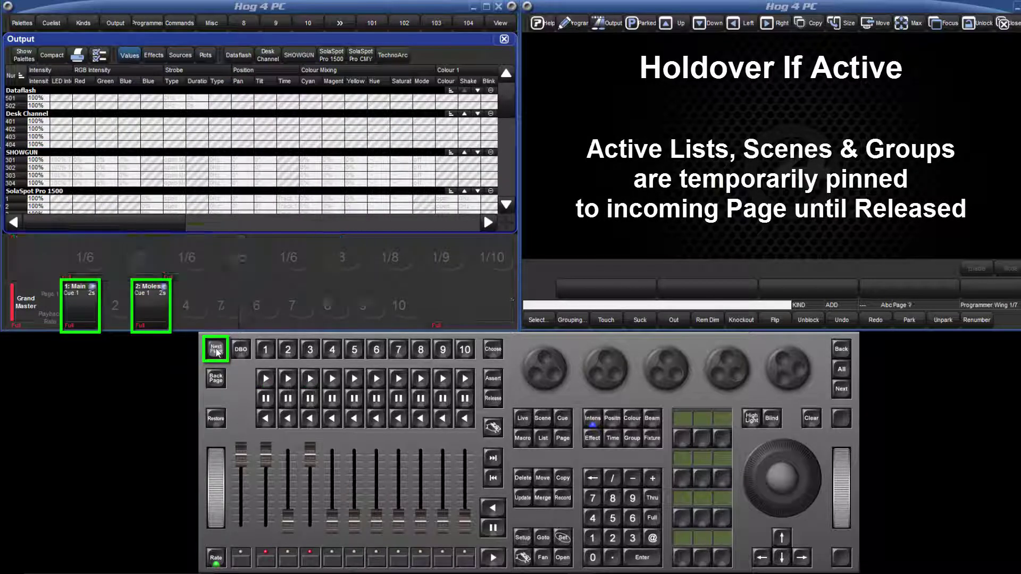
- Choose masters 1 and 3 in turn and release the held-over Main and Moles cuelists
{"action": "left_click", "coordinate": [267, 351]}
{"action": "left_click", "coordinate": [494, 399]}
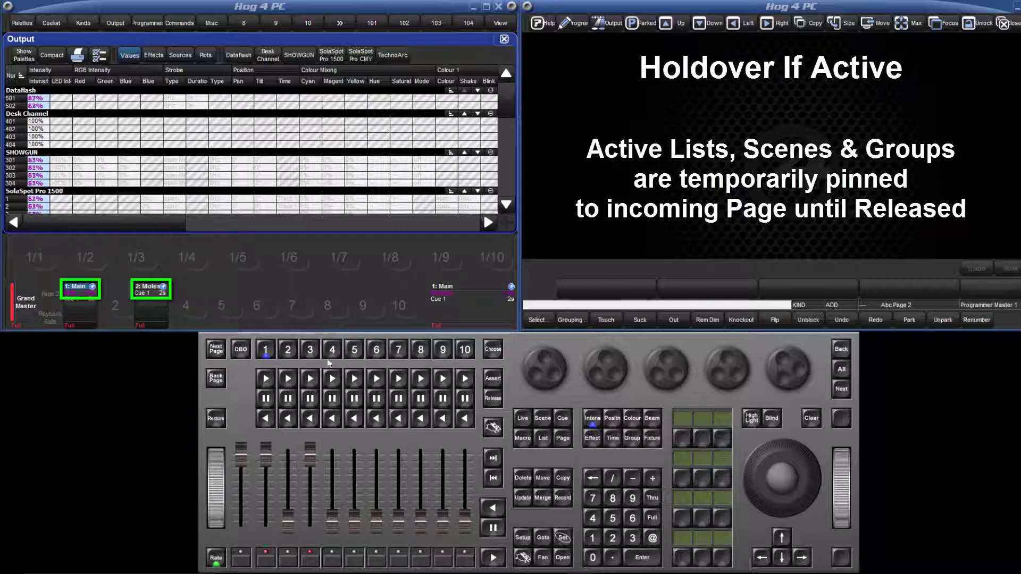
{"action": "left_click", "coordinate": [311, 351]}
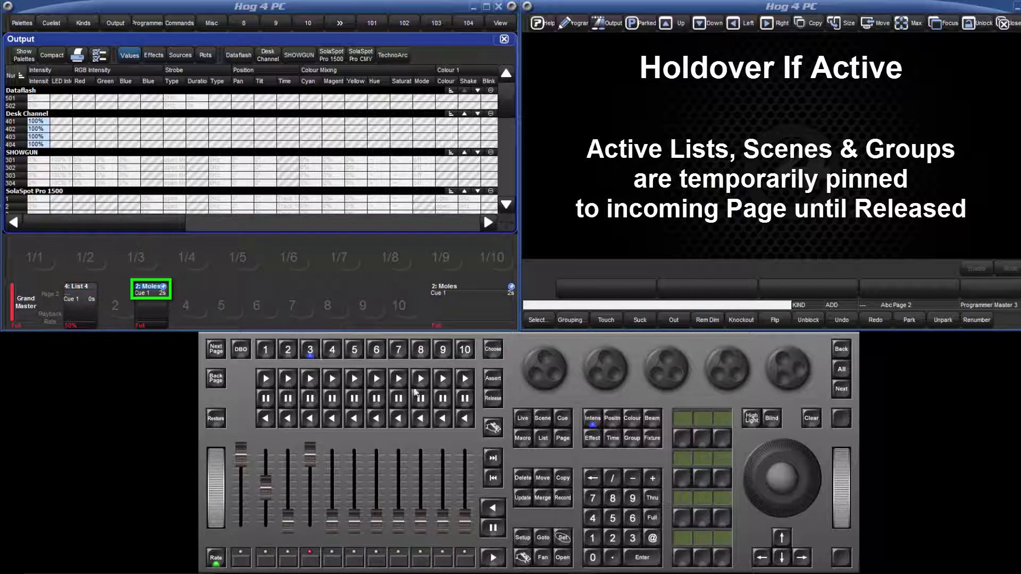
{"action": "left_click", "coordinate": [494, 399]}
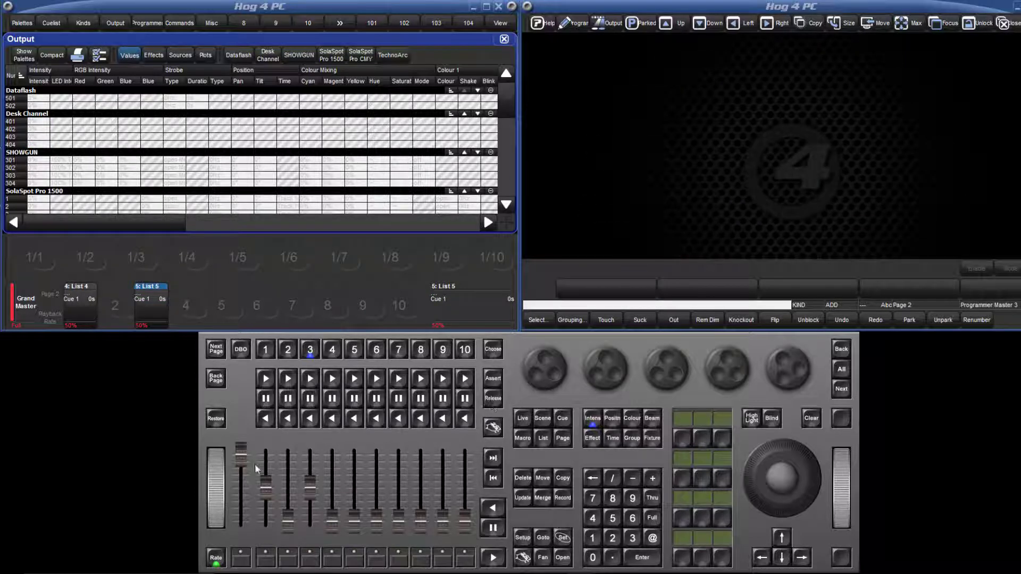
- Reopen the Misc preferences and set the Page Change Action to Leave in Background
{"action": "key", "text": "alt+t"}
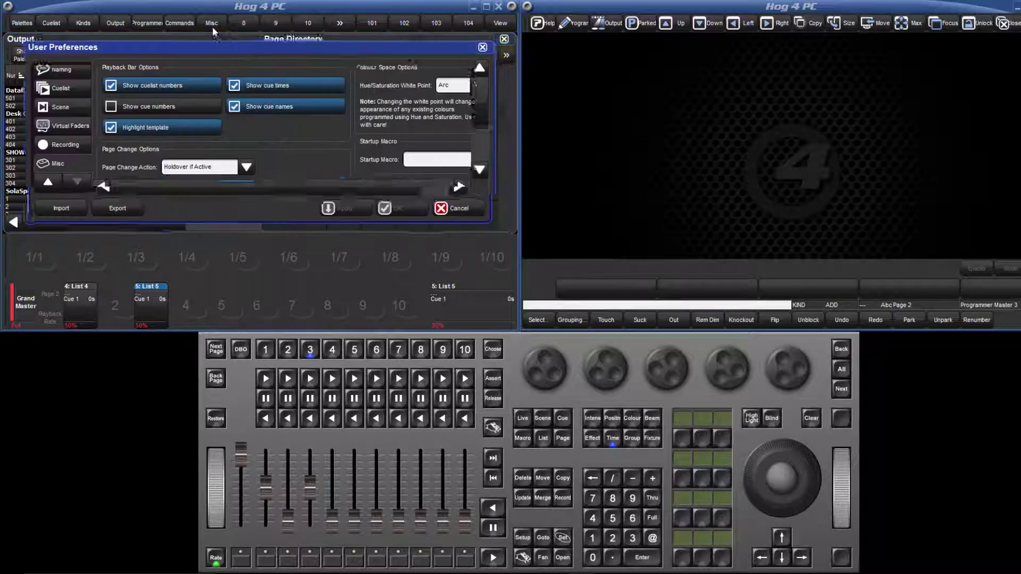
{"action": "left_click", "coordinate": [226, 158]}
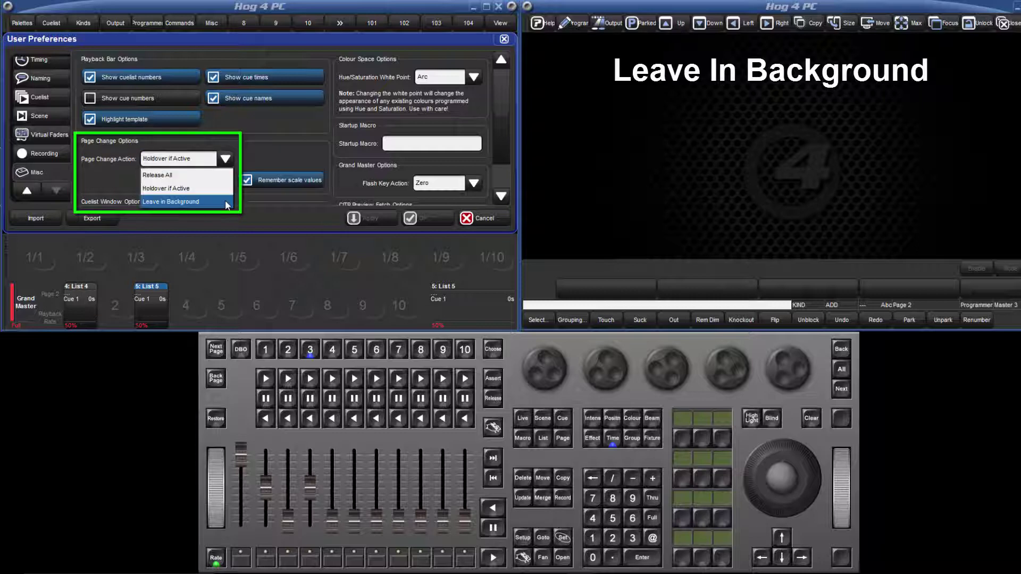
{"action": "left_click", "coordinate": [180, 201]}
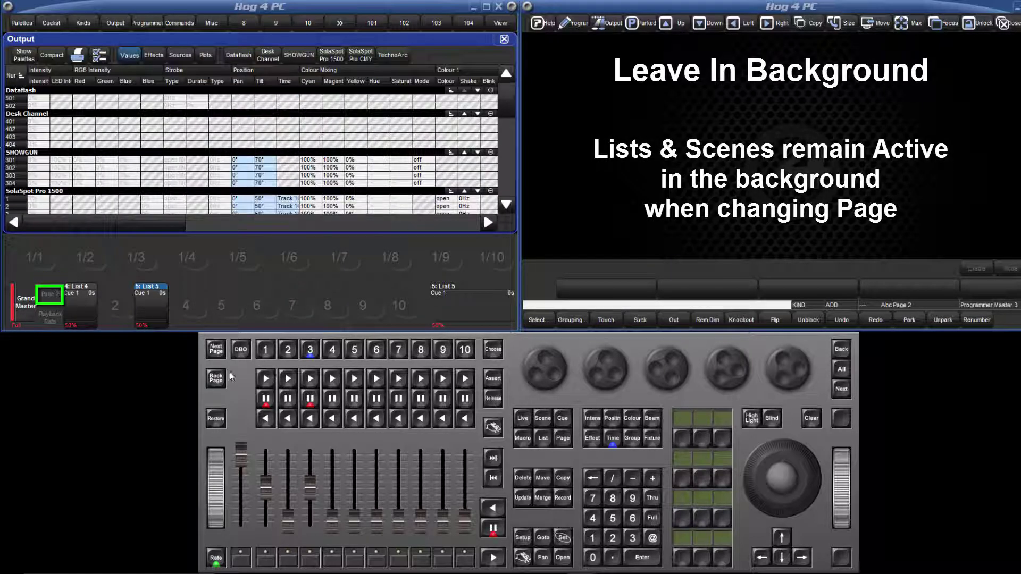
- Go back to Page 1, play the Main and Moles cuelists, change to Page 2 and return to Page 1
{"action": "left_click", "coordinate": [216, 378]}
{"action": "left_click", "coordinate": [265, 379]}
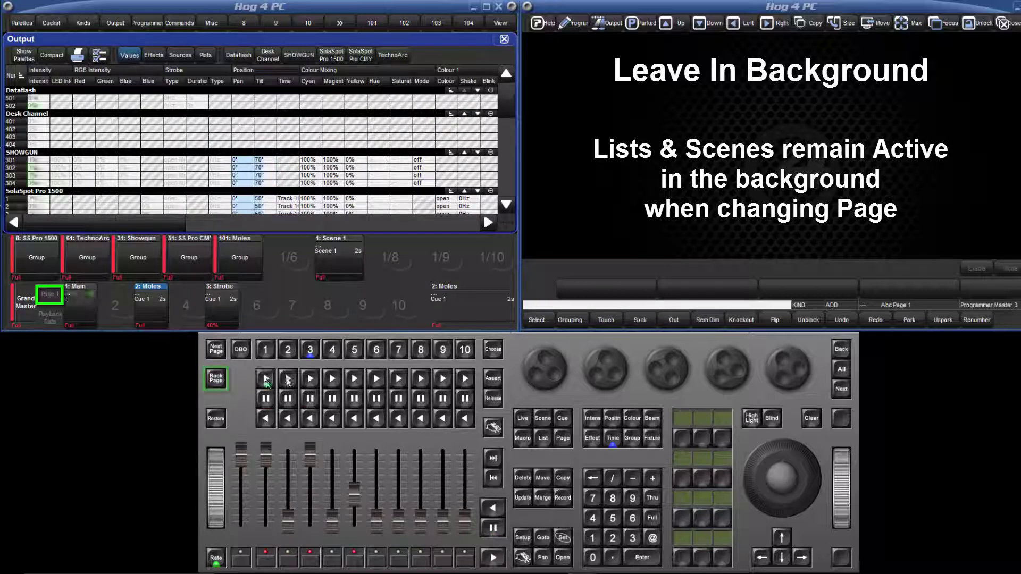
{"action": "left_click", "coordinate": [310, 379]}
{"action": "left_click", "coordinate": [216, 349]}
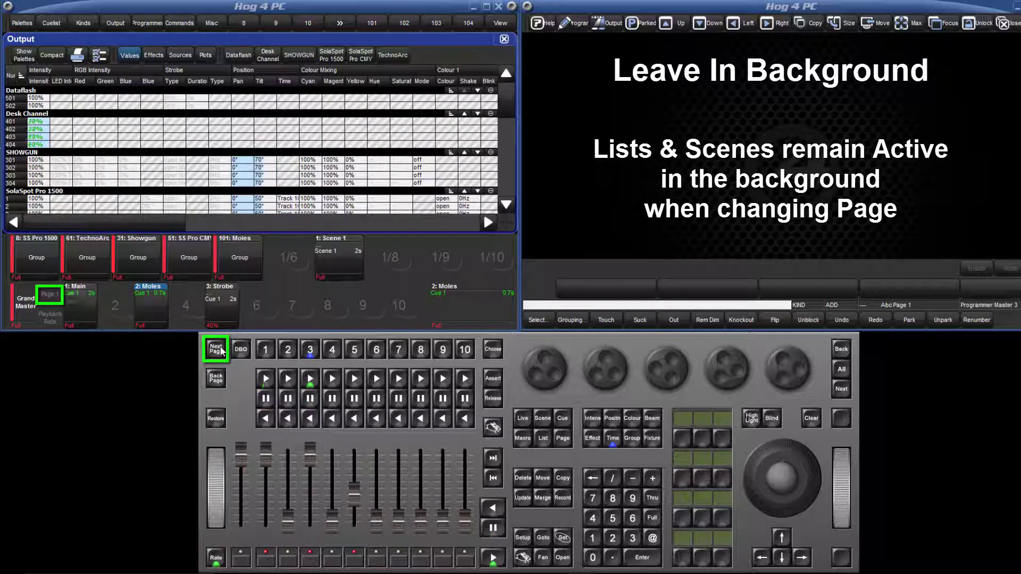
{"action": "left_click", "coordinate": [220, 381]}
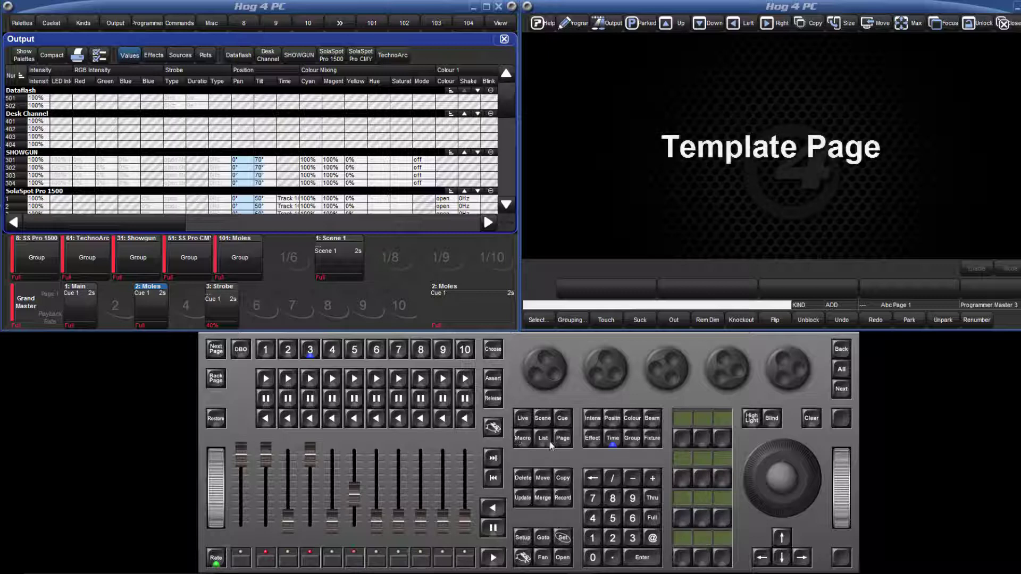
- Show the Page Directory and copy Page 1 to page 10
{"action": "left_click", "coordinate": [562, 439]}
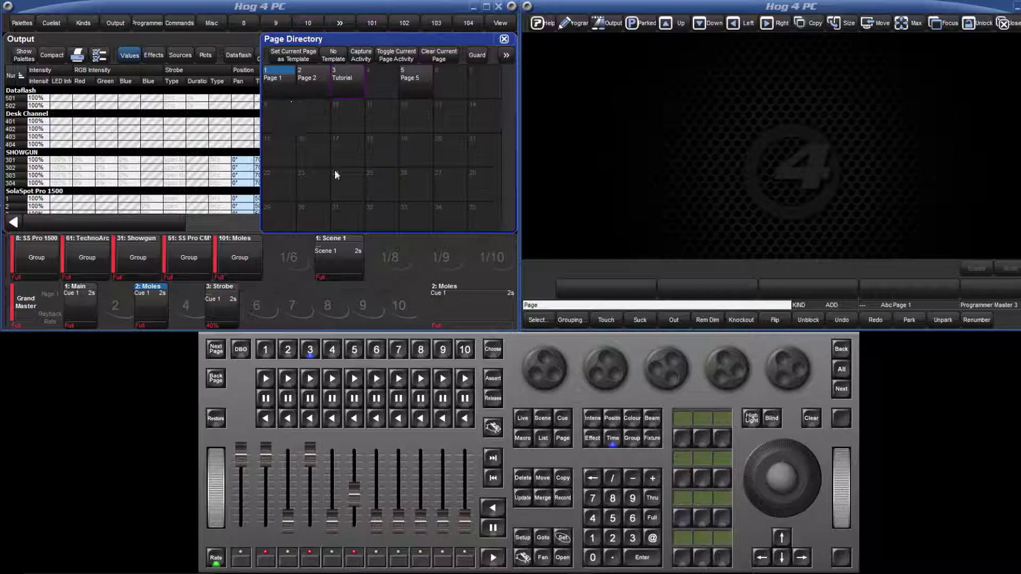
{"action": "left_click", "coordinate": [592, 538]}
{"action": "left_click", "coordinate": [563, 478]}
{"action": "left_click", "coordinate": [591, 537]}
{"action": "left_click", "coordinate": [592, 557]}
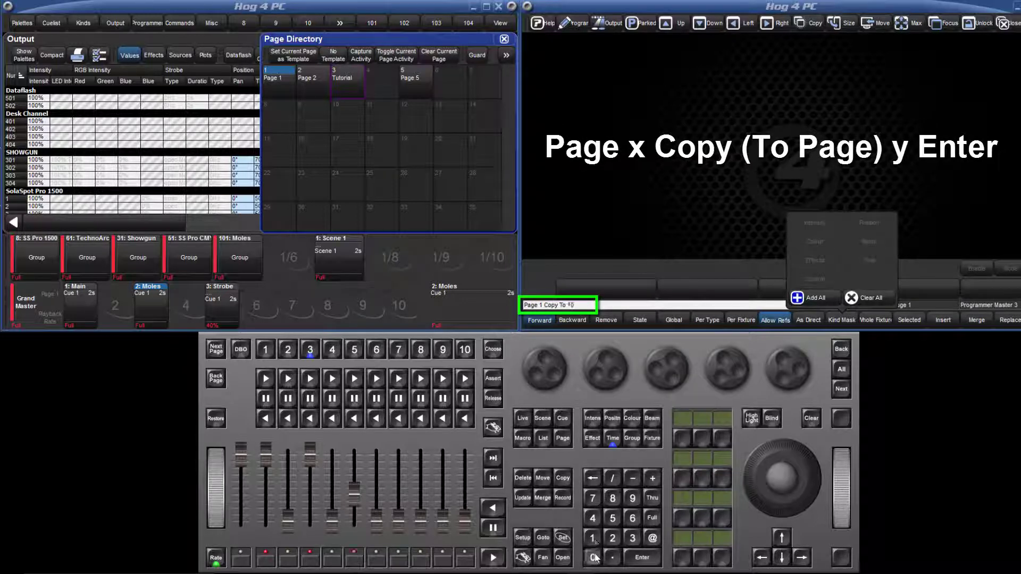
{"action": "left_click", "coordinate": [640, 561]}
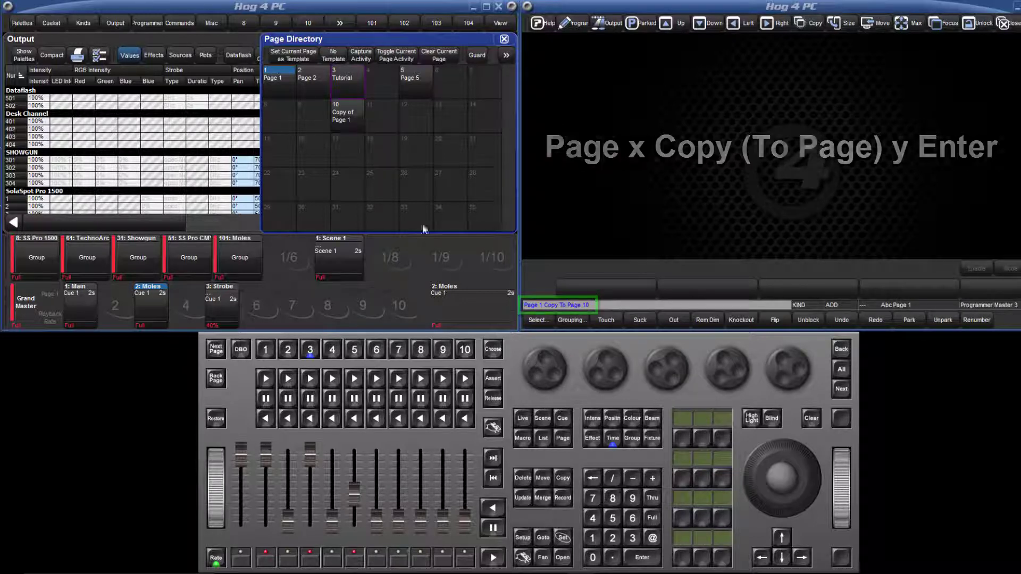
- Make the copied page 10 the current page and set it as the template page
{"action": "left_click", "coordinate": [350, 117]}
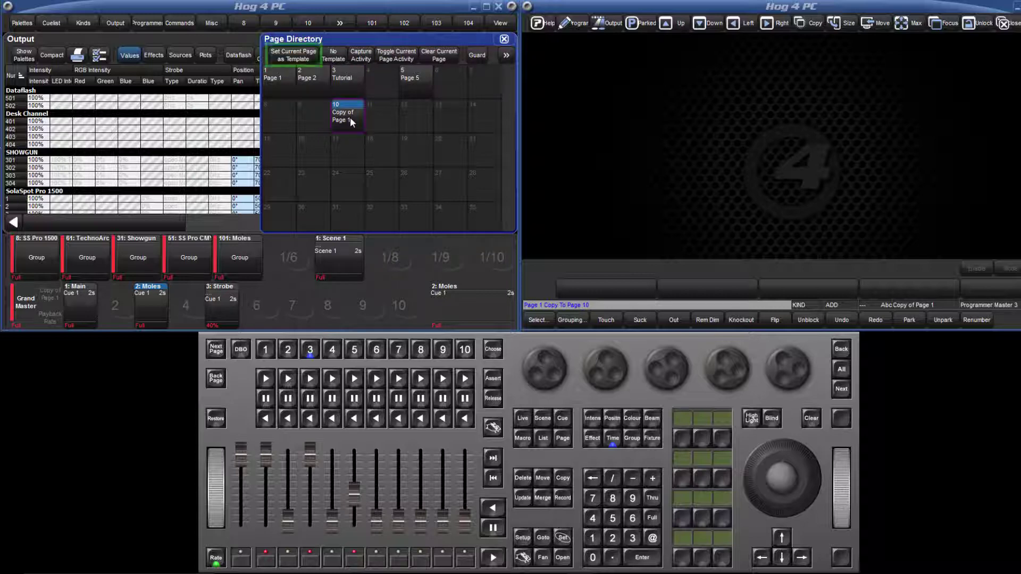
{"action": "left_click", "coordinate": [300, 56]}
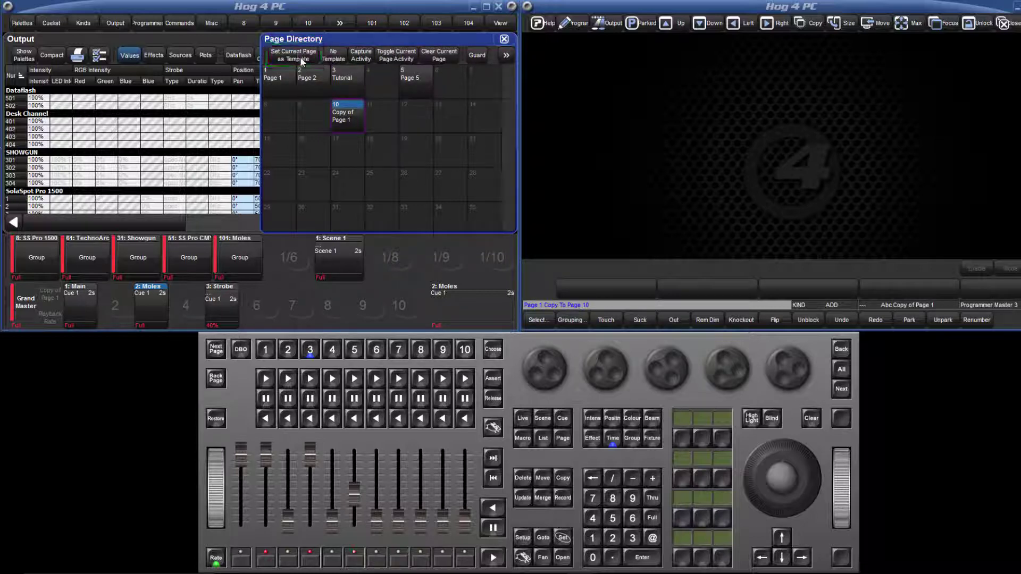
{"action": "right_click", "coordinate": [349, 120]}
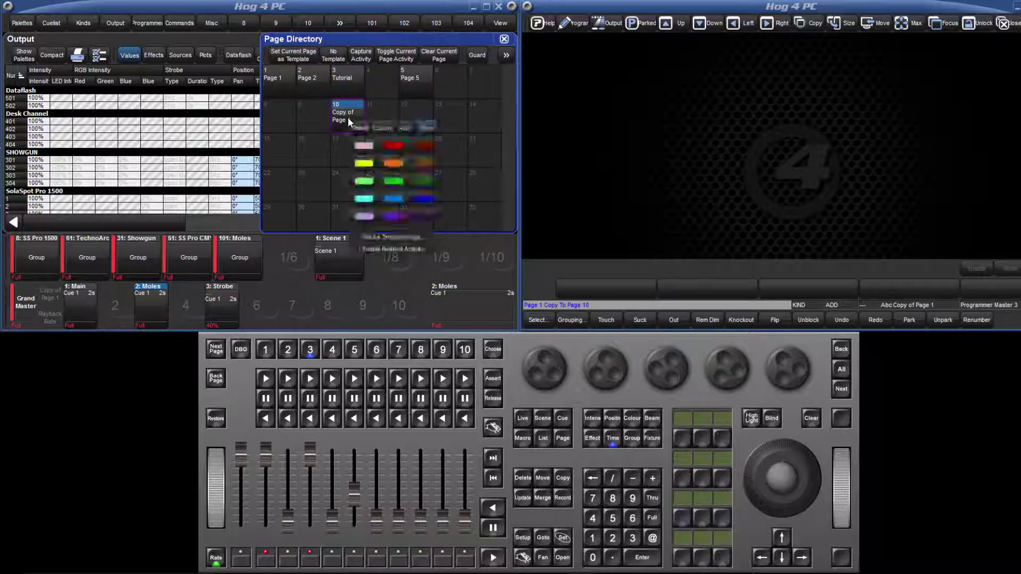
{"action": "left_click", "coordinate": [386, 239]}
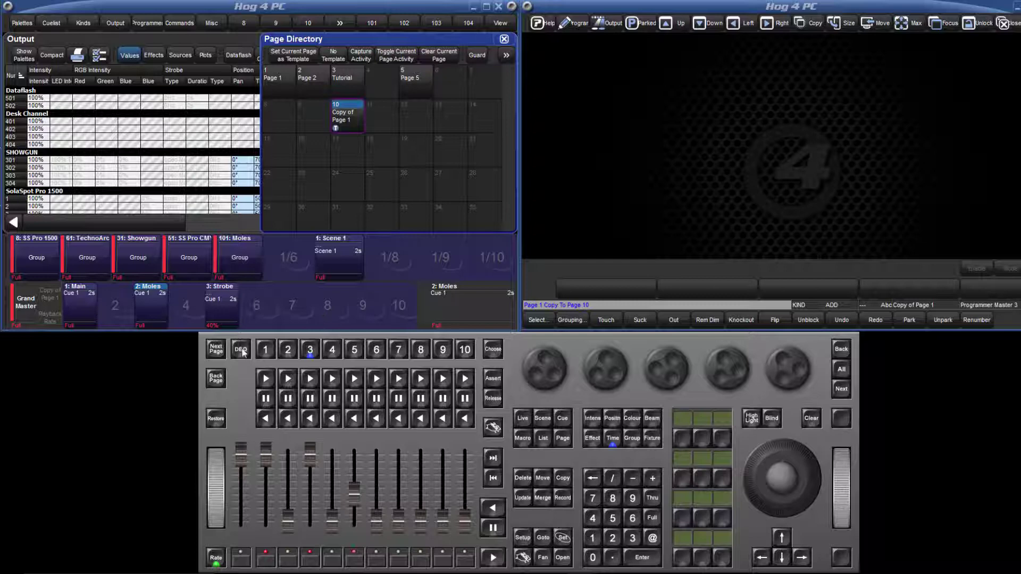
- Move back and forth between Page 1 and Page 2 to check how the template page's objects load on each
{"action": "left_click", "coordinate": [216, 350]}
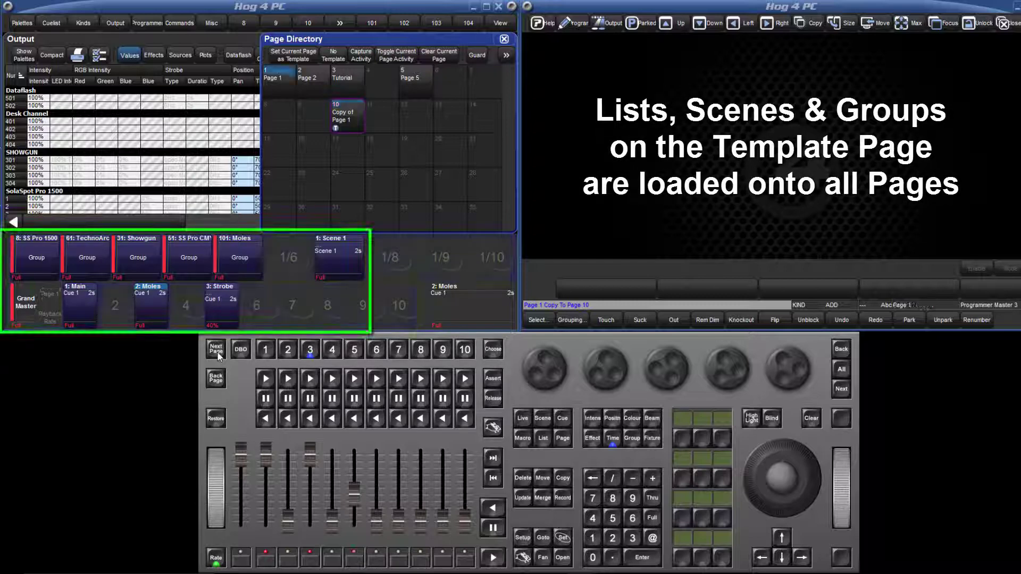
{"action": "left_click", "coordinate": [218, 354]}
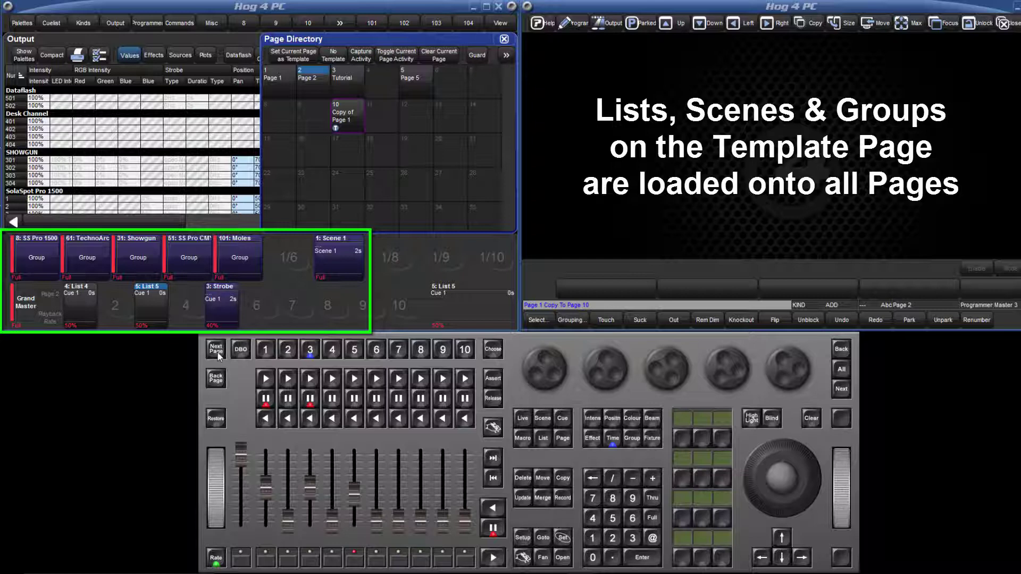
{"action": "left_click", "coordinate": [217, 378]}
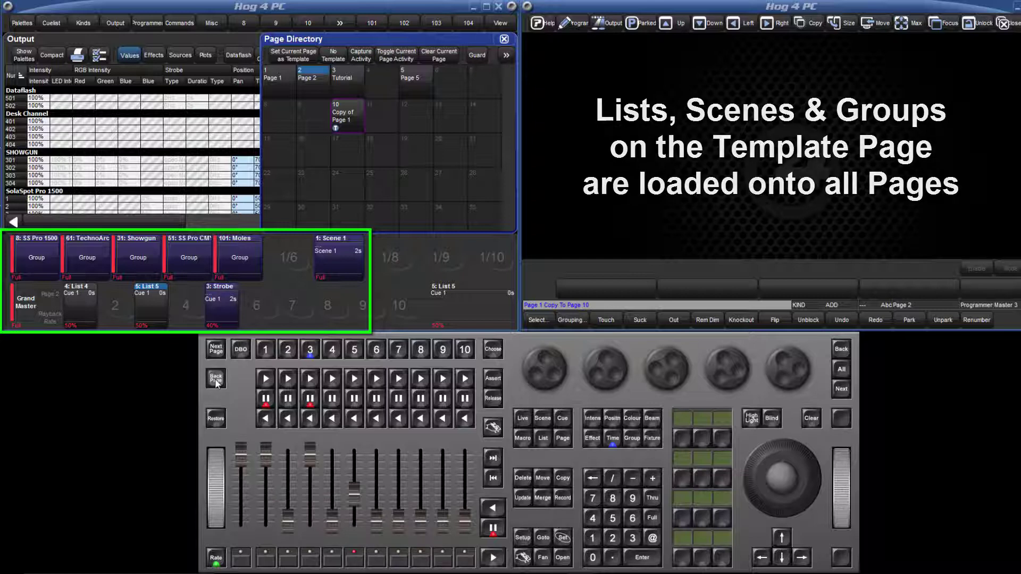
{"action": "left_click", "coordinate": [218, 351]}
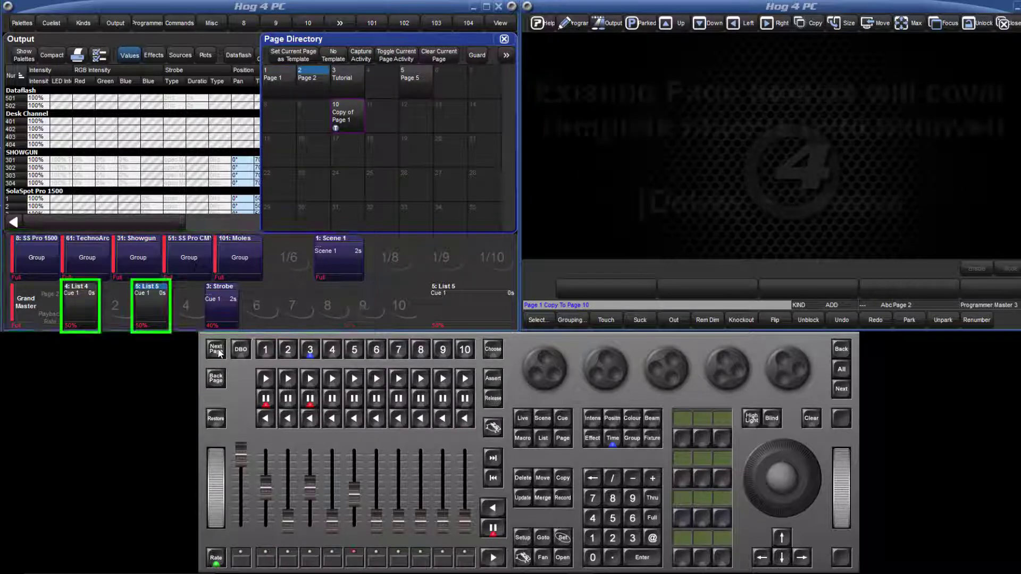
- Remove the cuelists from masters 3 and 1 on Page 2 to uncover the template objects
{"action": "left_click", "coordinate": [522, 479]}
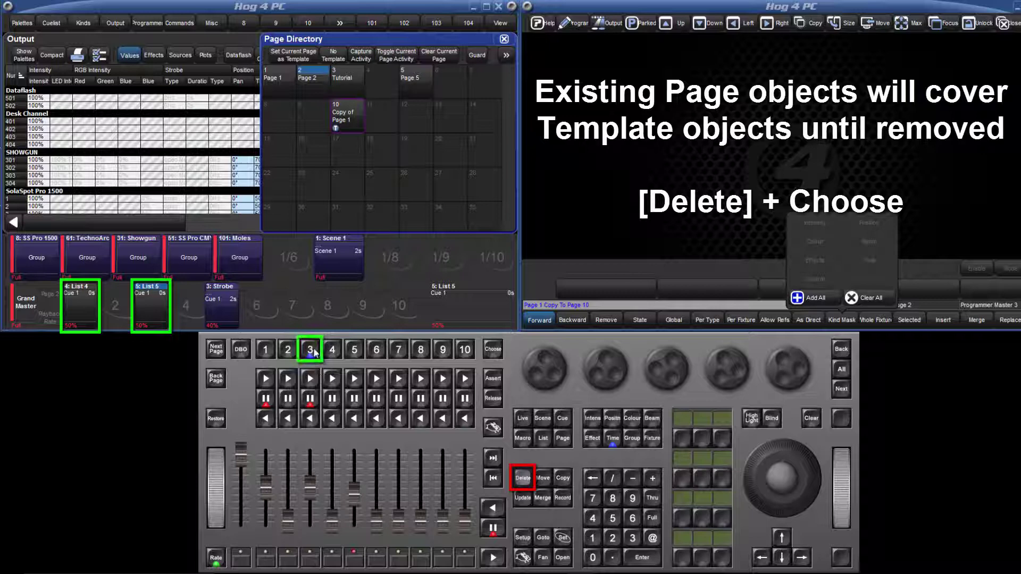
{"action": "left_click", "coordinate": [310, 351]}
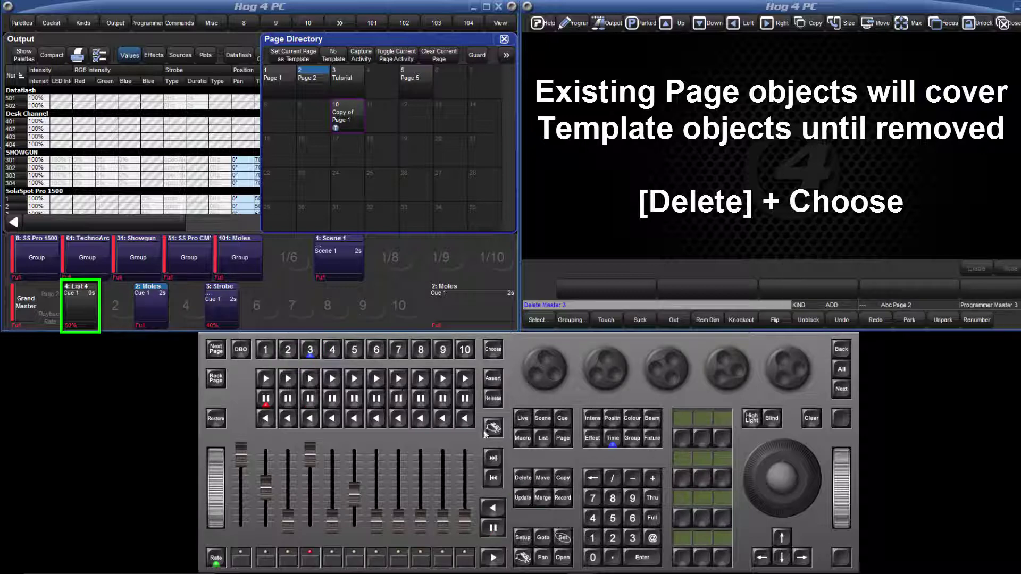
{"action": "left_click", "coordinate": [523, 477]}
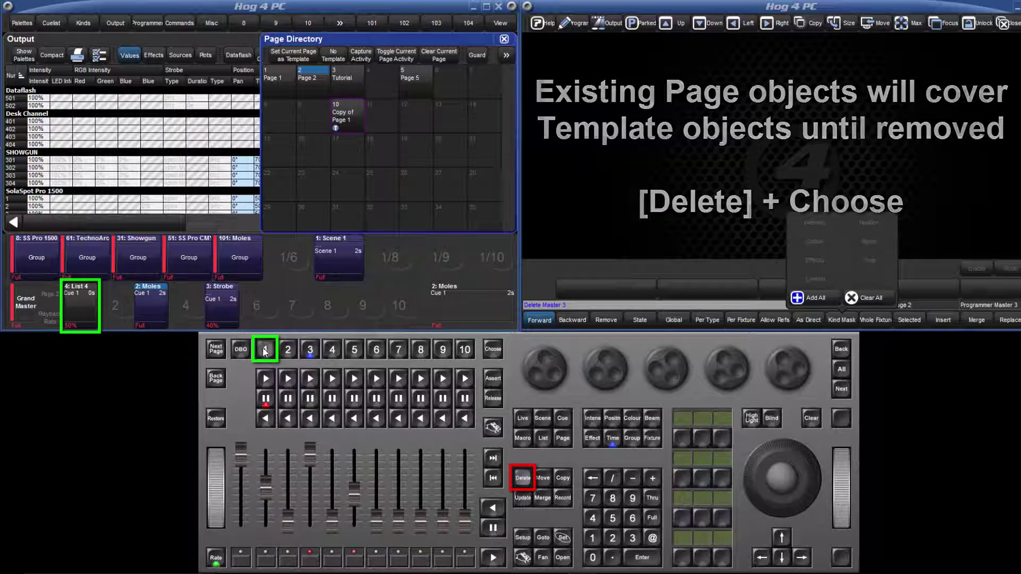
{"action": "left_click", "coordinate": [264, 350]}
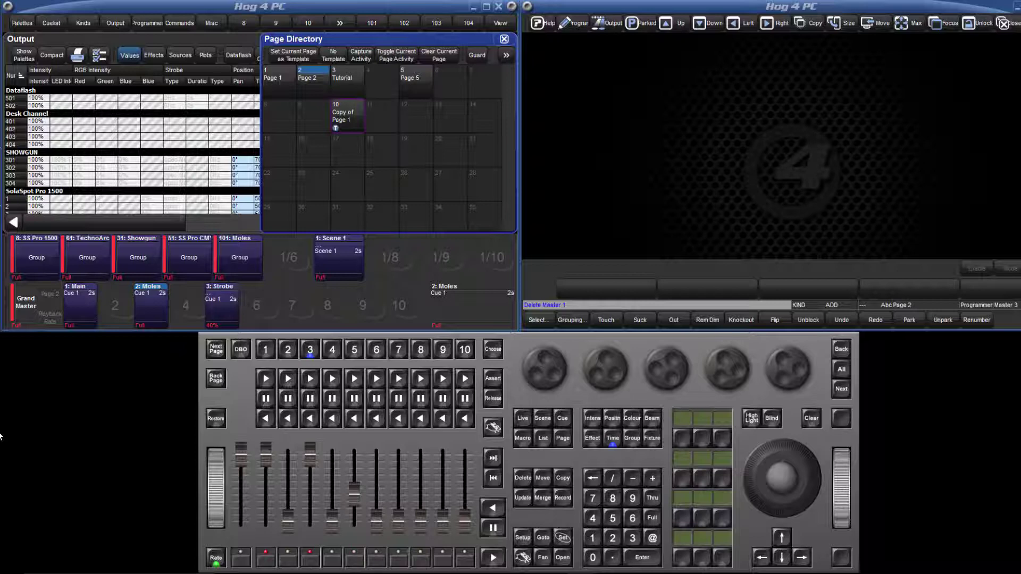
- Move List 4 to master 6 and List 5 to master 7 on Page 2
{"action": "left_click", "coordinate": [543, 438]}
{"action": "key", "text": "4"}
{"action": "left_click", "coordinate": [543, 477]}
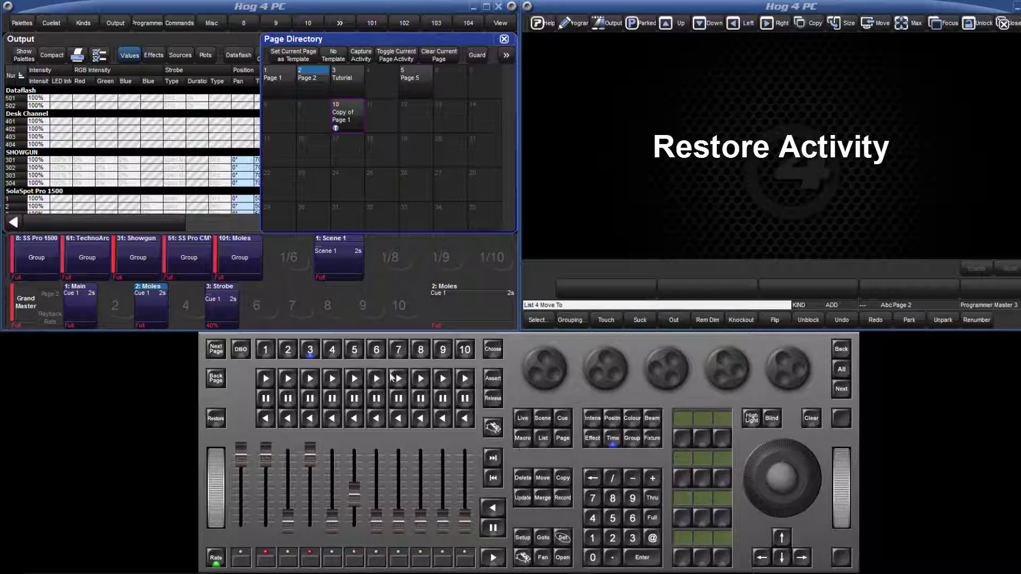
{"action": "left_click", "coordinate": [376, 349]}
{"action": "left_click", "coordinate": [539, 436]}
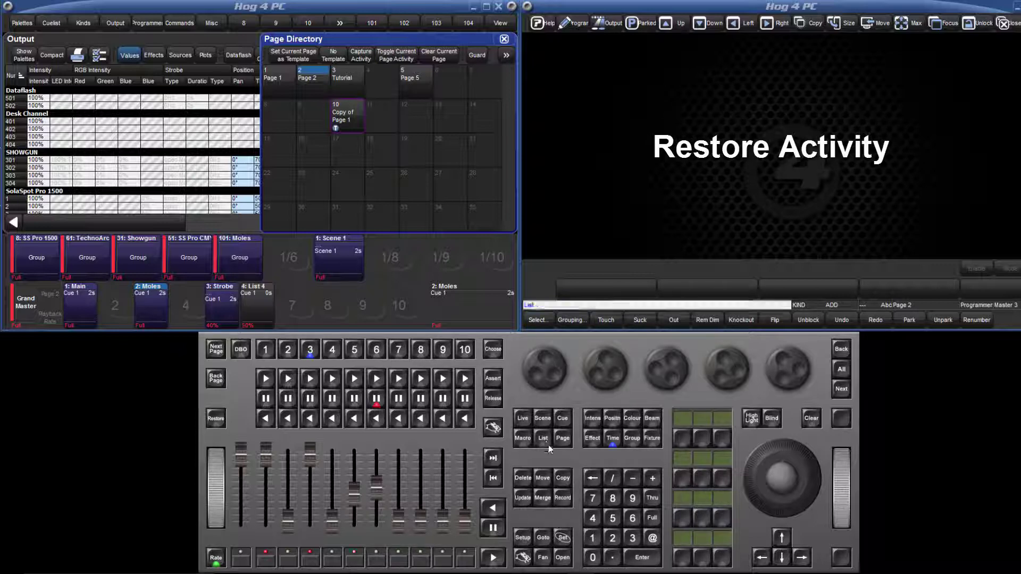
{"action": "key", "text": "5"}
{"action": "left_click", "coordinate": [542, 479]}
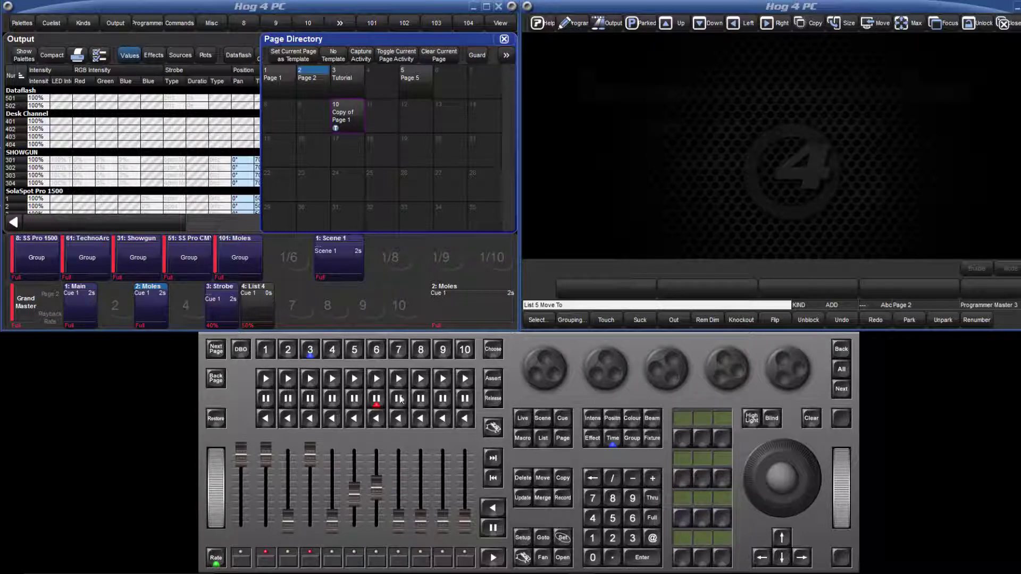
{"action": "left_click", "coordinate": [399, 353]}
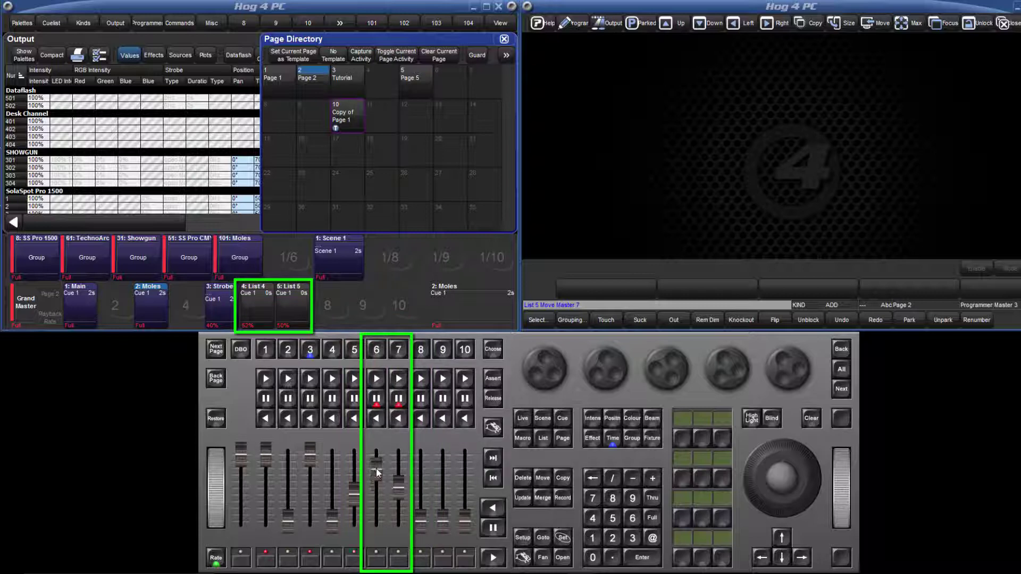
- Set the faders to 96% for List 4 and 30% for List 5, and capture the activity for Page 2
{"action": "left_click_drag", "start_coordinate": [376, 468], "coordinate": [376, 460]}
{"action": "left_click_drag", "start_coordinate": [400, 503], "coordinate": [400, 506]}
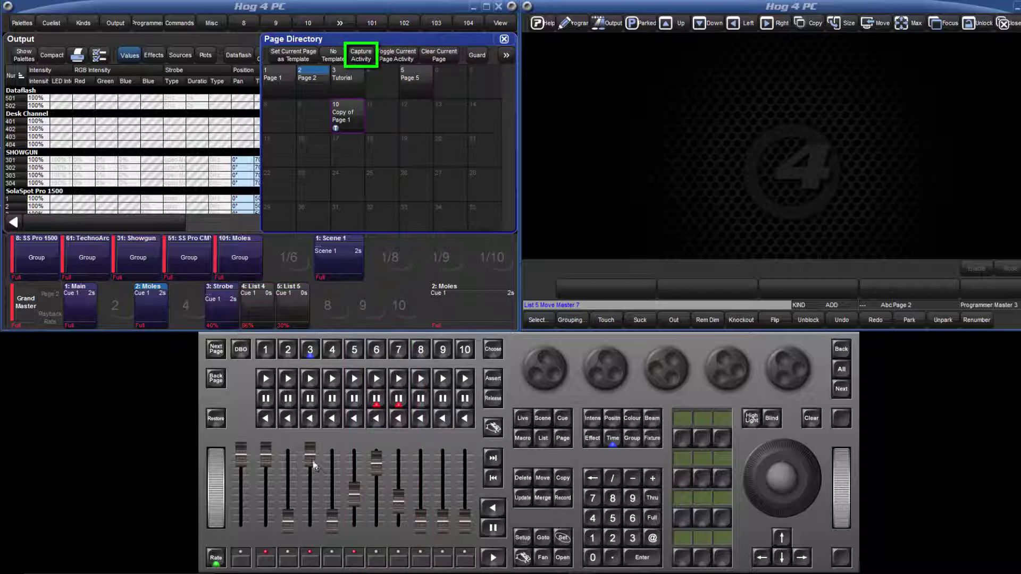
{"action": "left_click", "coordinate": [361, 59]}
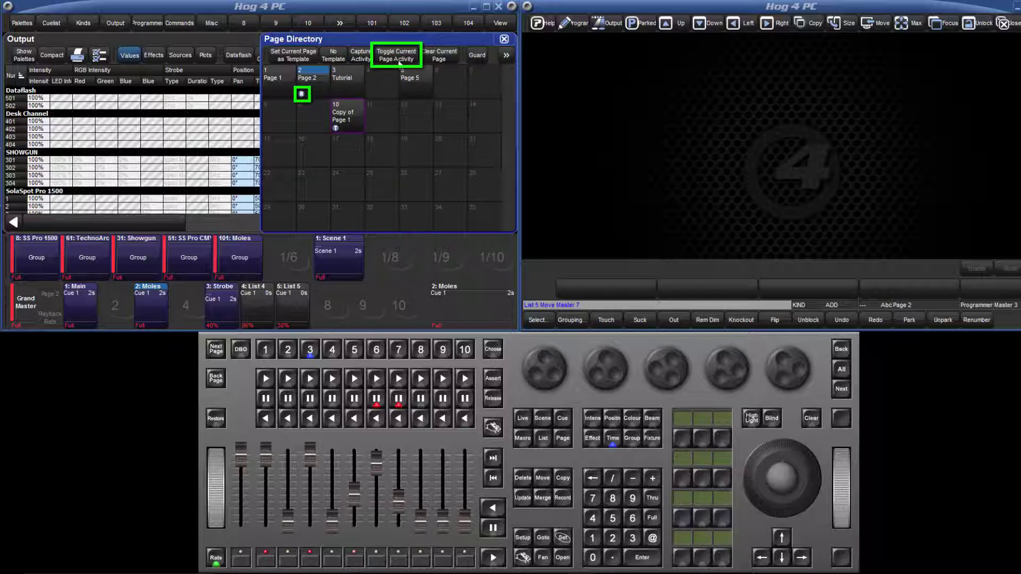
- Show the Page Directory as a spreadsheet to examine Page 2's restore macros, and return to the grid view
{"action": "left_click", "coordinate": [507, 56]}
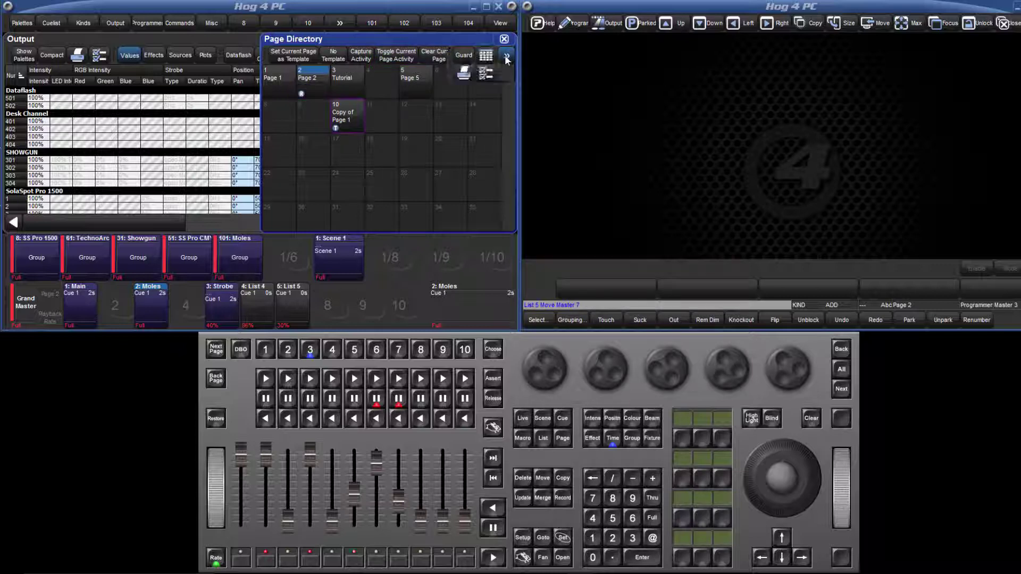
{"action": "left_click", "coordinate": [487, 56]}
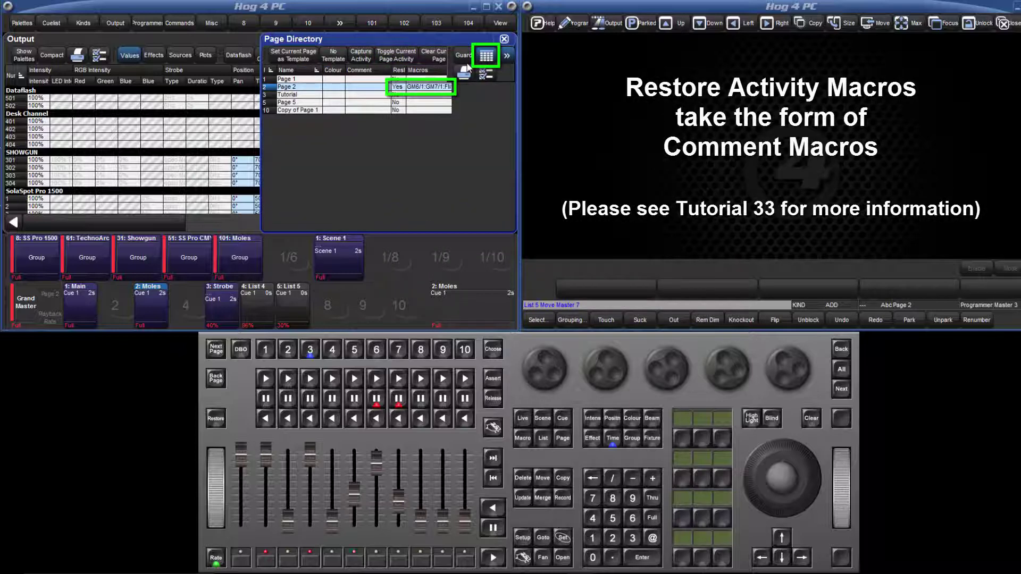
{"action": "left_click", "coordinate": [486, 58]}
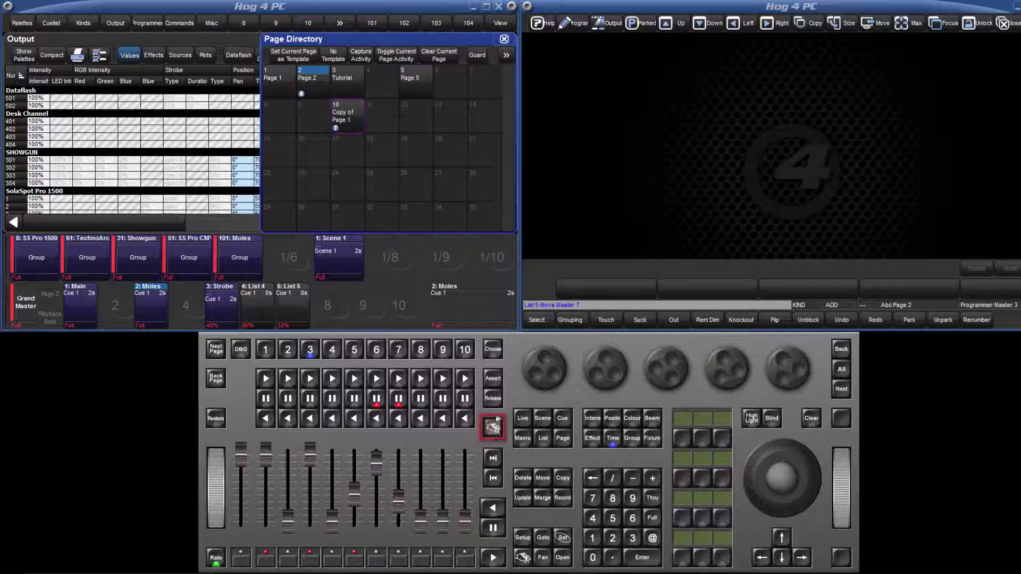
- Release all playbacks with masters 6 and 7 lowered to zero, and restore Page 2's activity by changing to the Tutorial page and back
{"action": "left_click", "coordinate": [494, 399]}
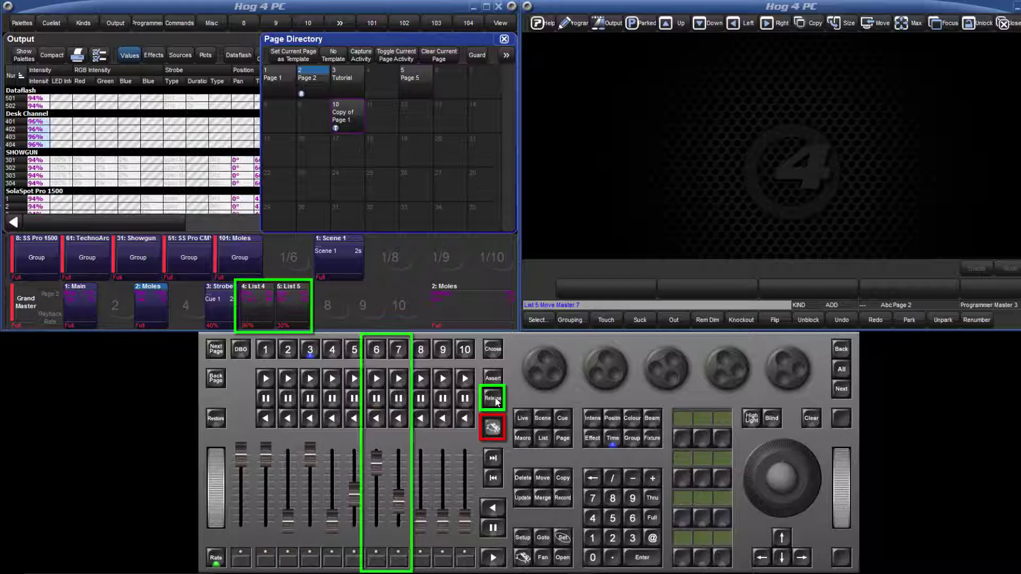
{"action": "left_click_drag", "start_coordinate": [376, 461], "coordinate": [401, 525]}
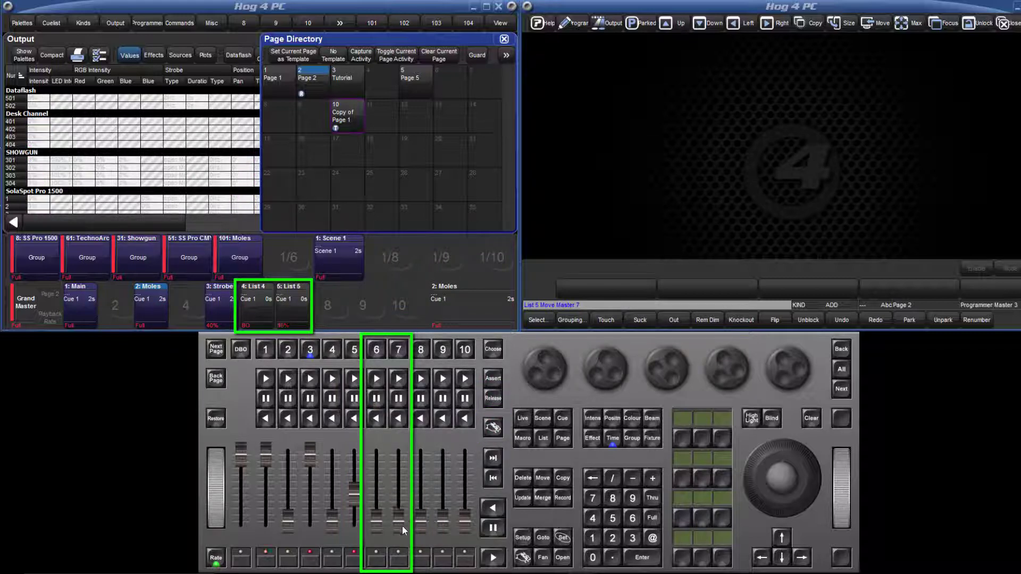
{"action": "left_click", "coordinate": [216, 351]}
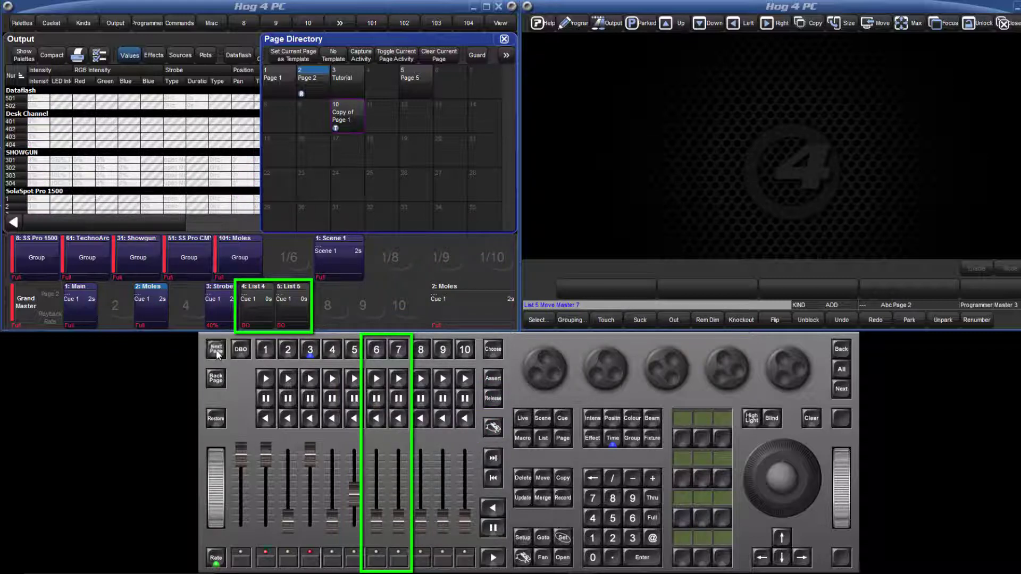
{"action": "left_click", "coordinate": [216, 379]}
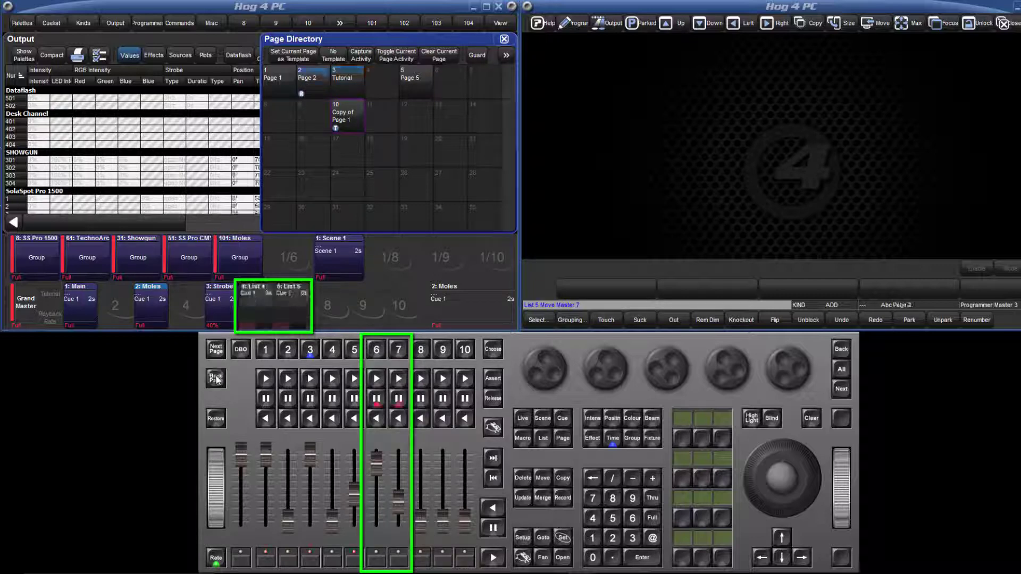